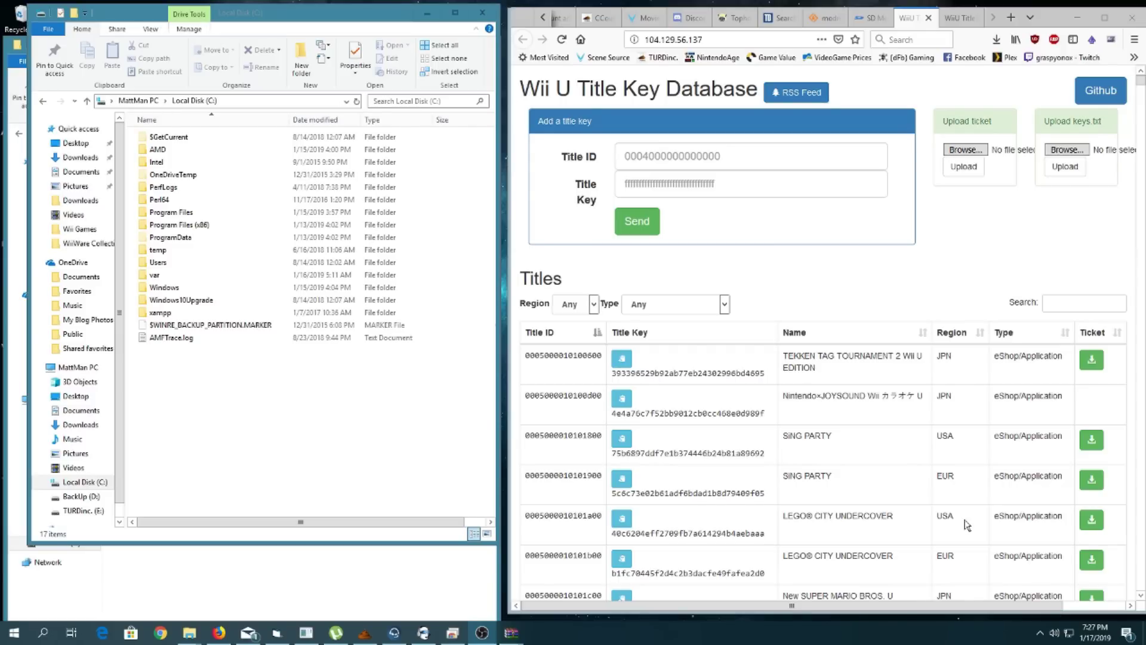
Step: Bring up the Wii U folder on drive E, look inside its USB Helper folder, and return to the Wii U folder
{"action": "left_click", "coordinate": [701, 273]}
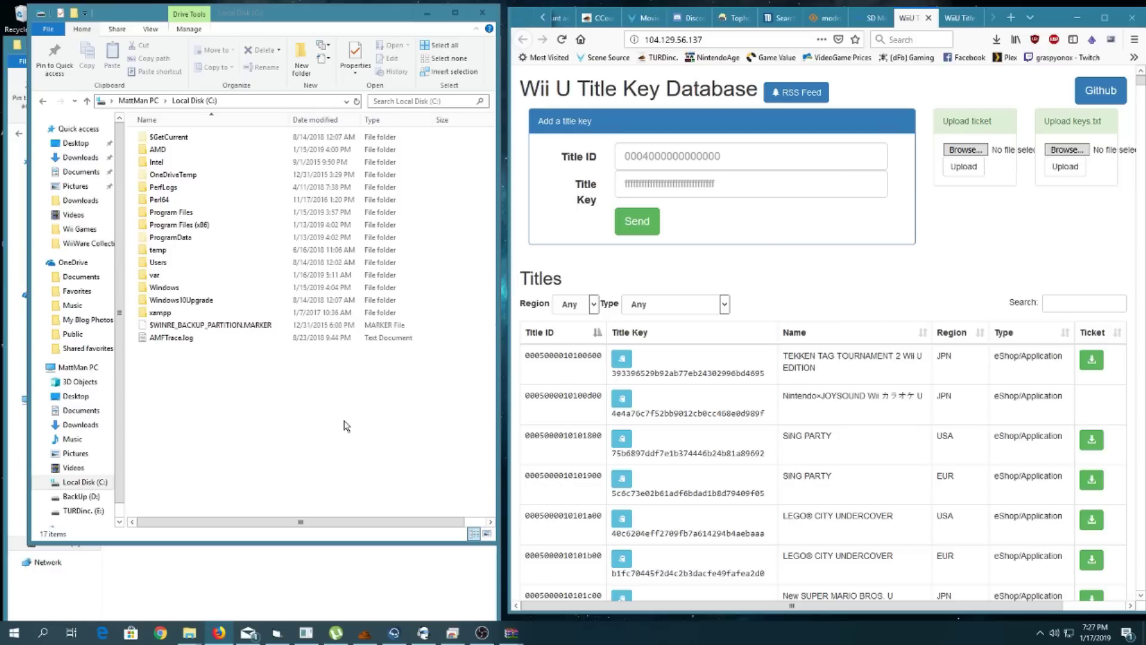
{"action": "mouse_move", "coordinate": [380, 19]}
{"action": "left_mouse_down"}
{"action": "mouse_move", "coordinate": [365, 49]}
{"action": "mouse_move", "coordinate": [368, 15]}
{"action": "left_mouse_up"}
{"action": "key", "text": "ctrl+w"}
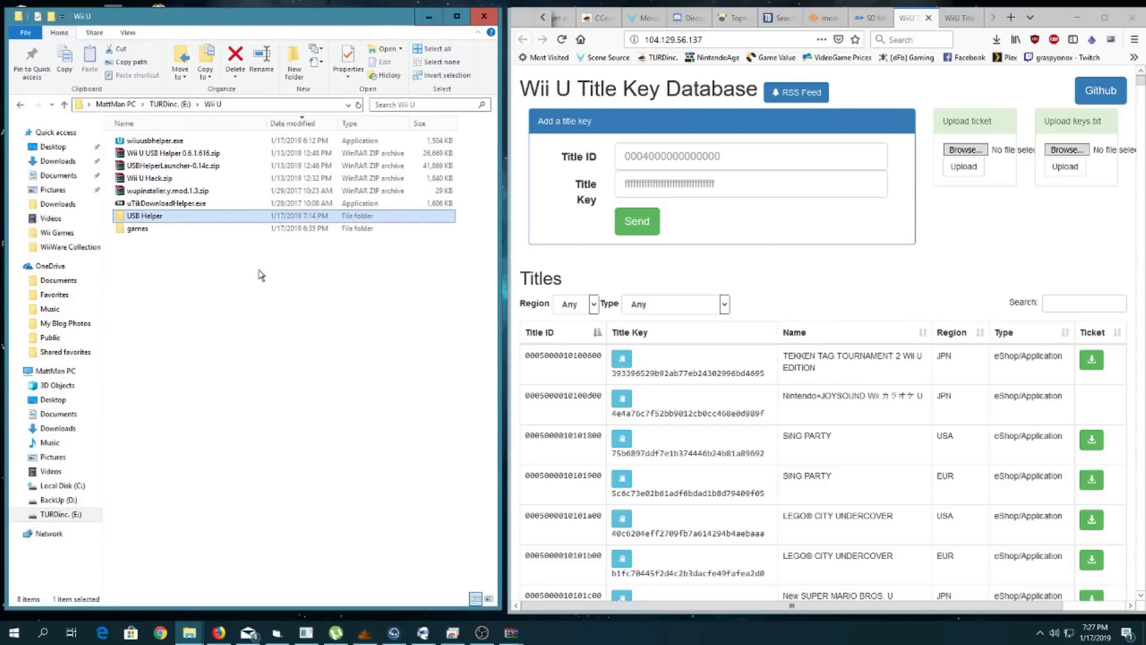
{"action": "double_click", "coordinate": [175, 222]}
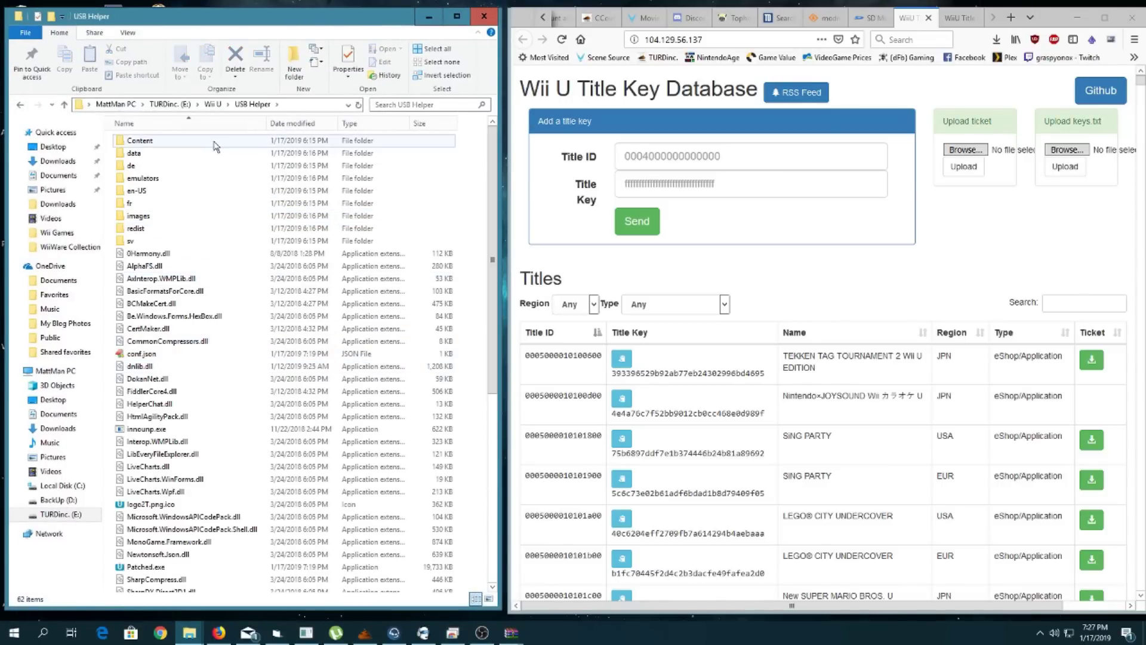
{"action": "left_click", "coordinate": [213, 105]}
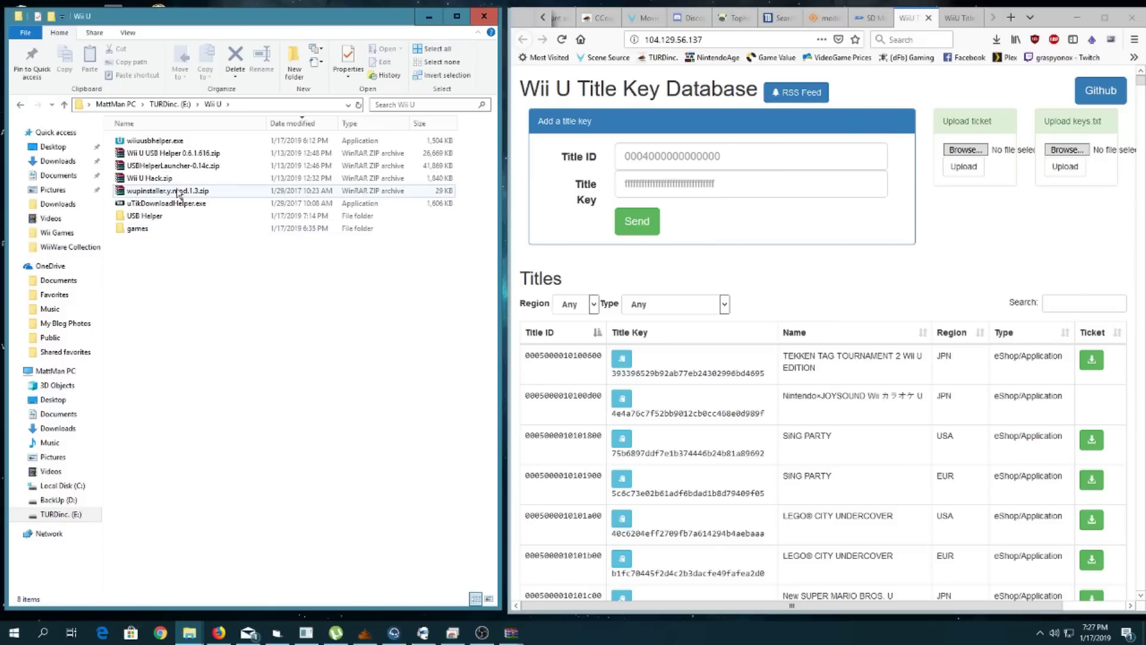
Step: Search the web for the copied archive name "Wii U USB Helper 0.6.1.616" and open the Reddit workaround post
{"action": "left_click", "coordinate": [176, 155]}
{"action": "right_click", "coordinate": [176, 154]}
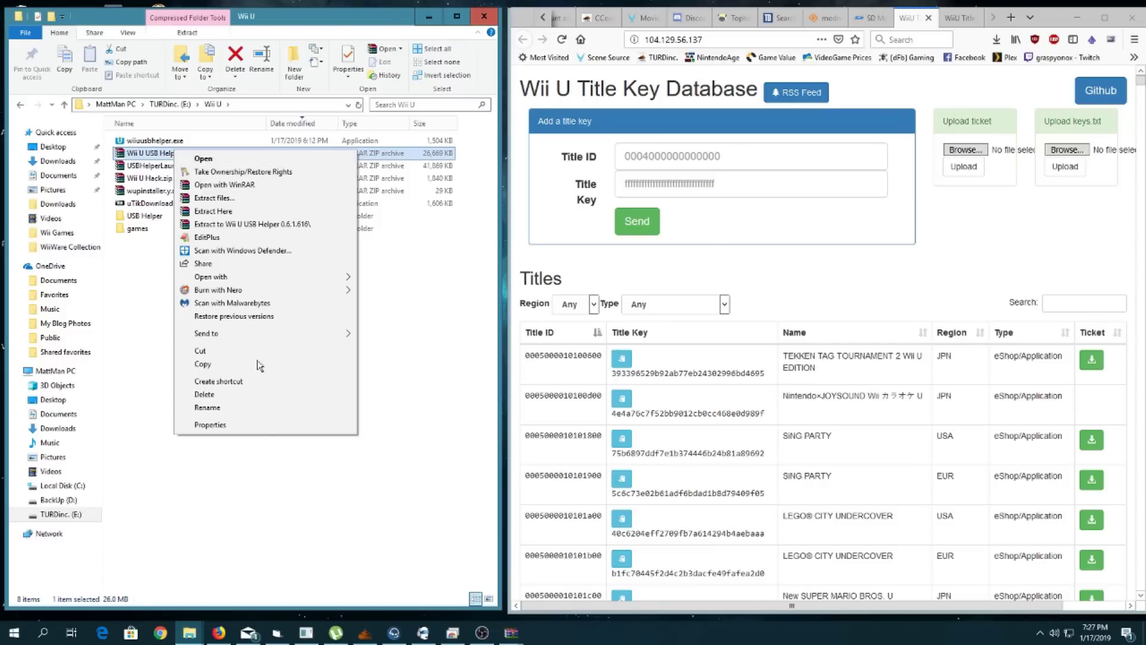
{"action": "left_click", "coordinate": [207, 408]}
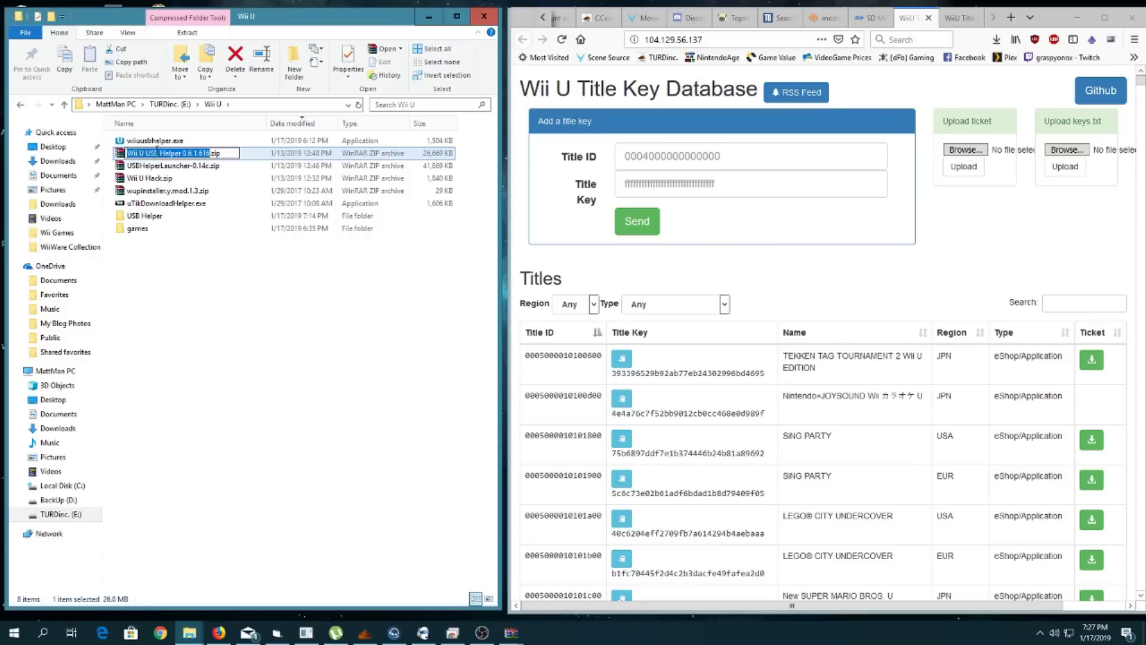
{"action": "right_click", "coordinate": [166, 152]}
{"action": "left_click", "coordinate": [179, 187]}
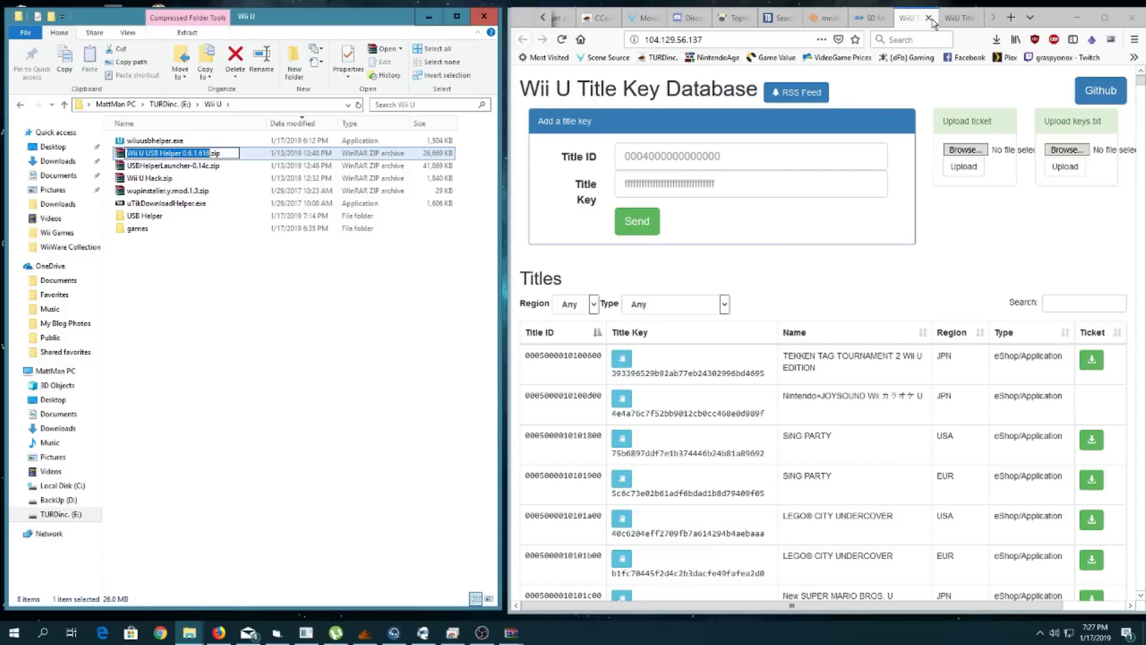
{"action": "left_click", "coordinate": [977, 18]}
{"action": "right_click", "coordinate": [916, 40]}
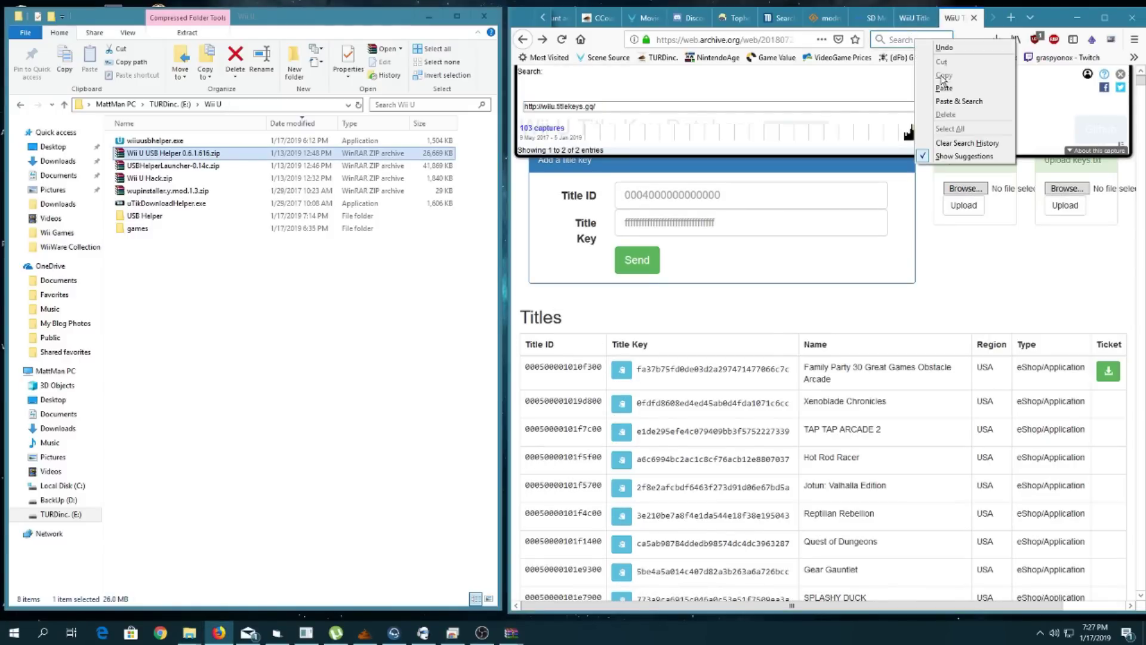
{"action": "left_click", "coordinate": [959, 102]}
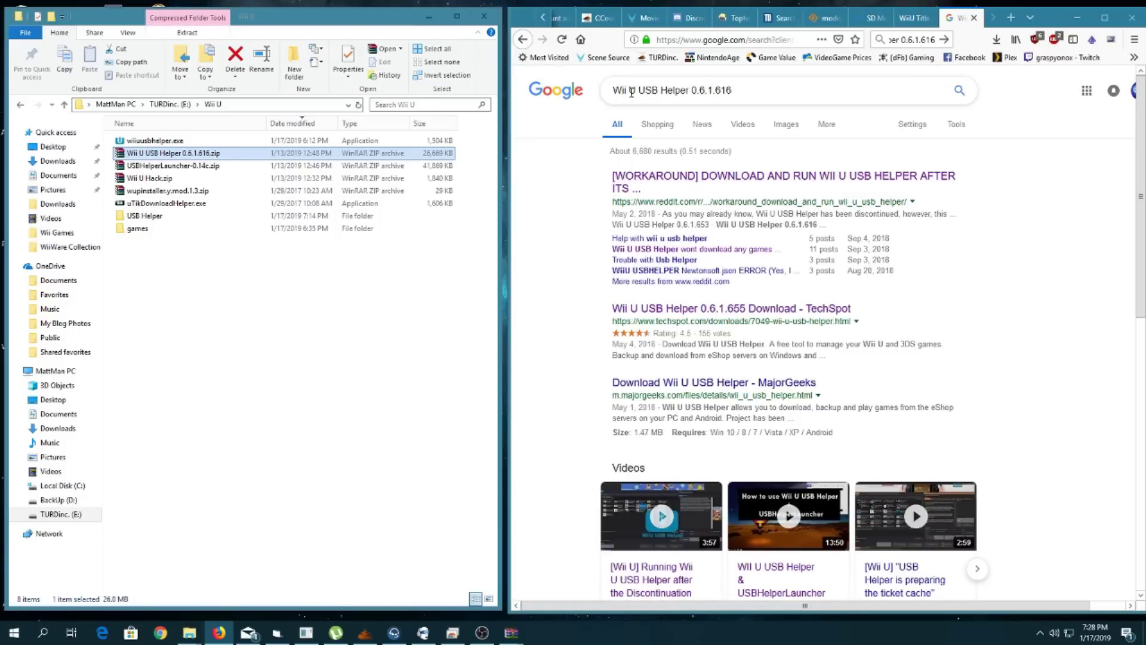
{"action": "left_click", "coordinate": [682, 312]}
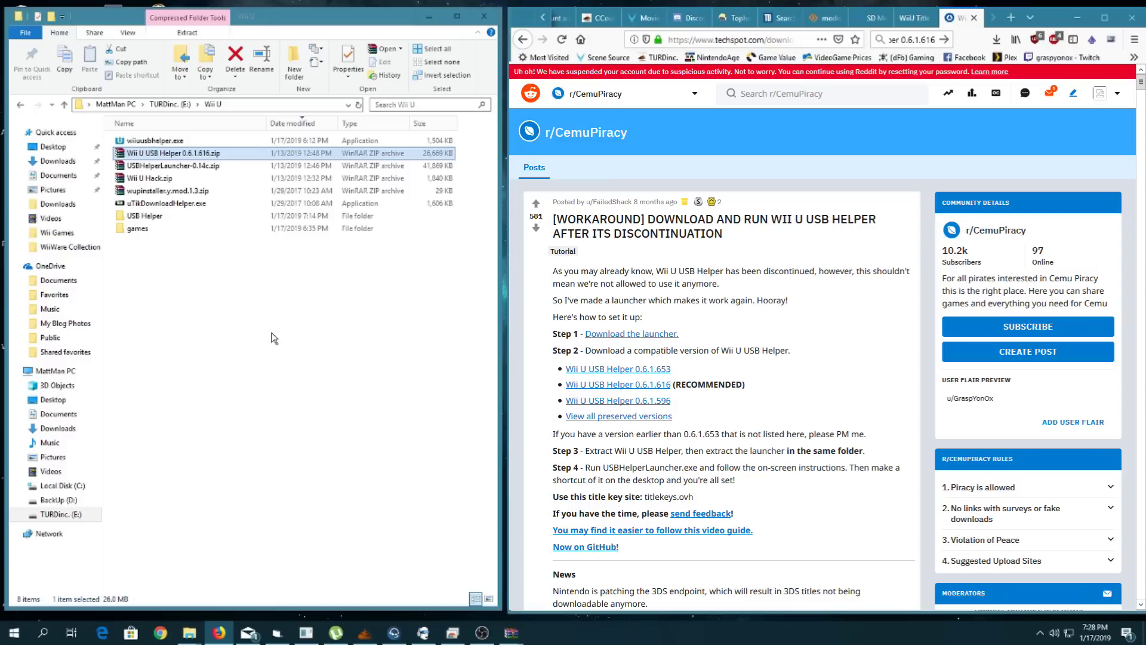
Step: Search the web for the copied archive name "USBHelperLauncher-0.14c" and open its GitHub releases page
{"action": "left_click", "coordinate": [188, 166]}
{"action": "right_click", "coordinate": [187, 167]}
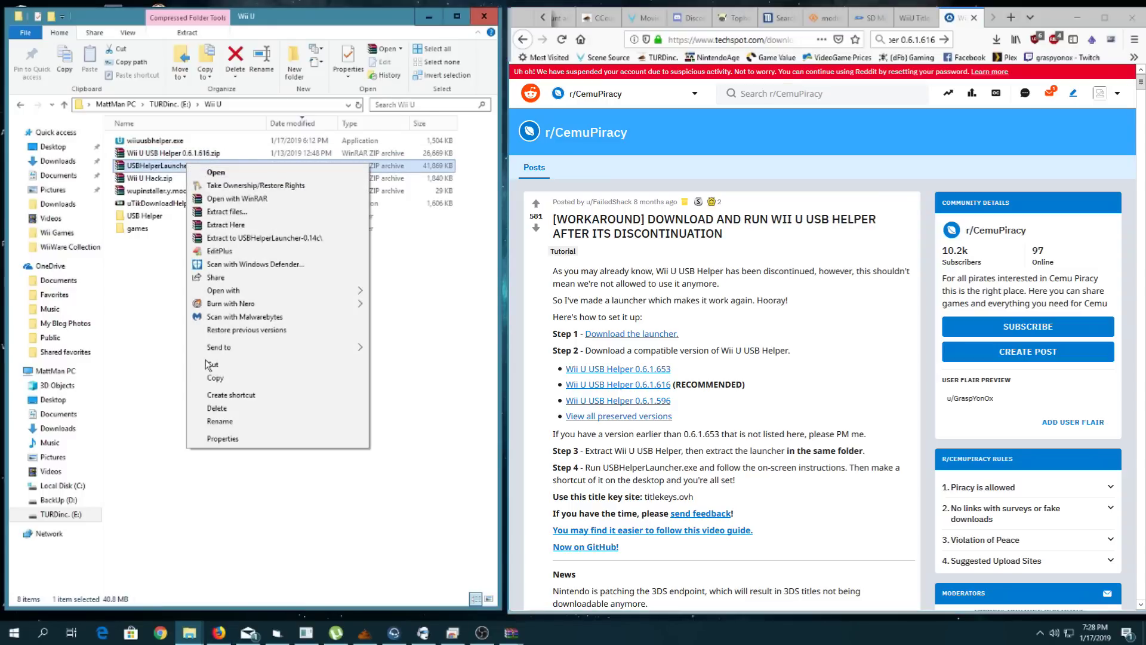
{"action": "left_click", "coordinate": [231, 424]}
{"action": "right_click", "coordinate": [174, 166]}
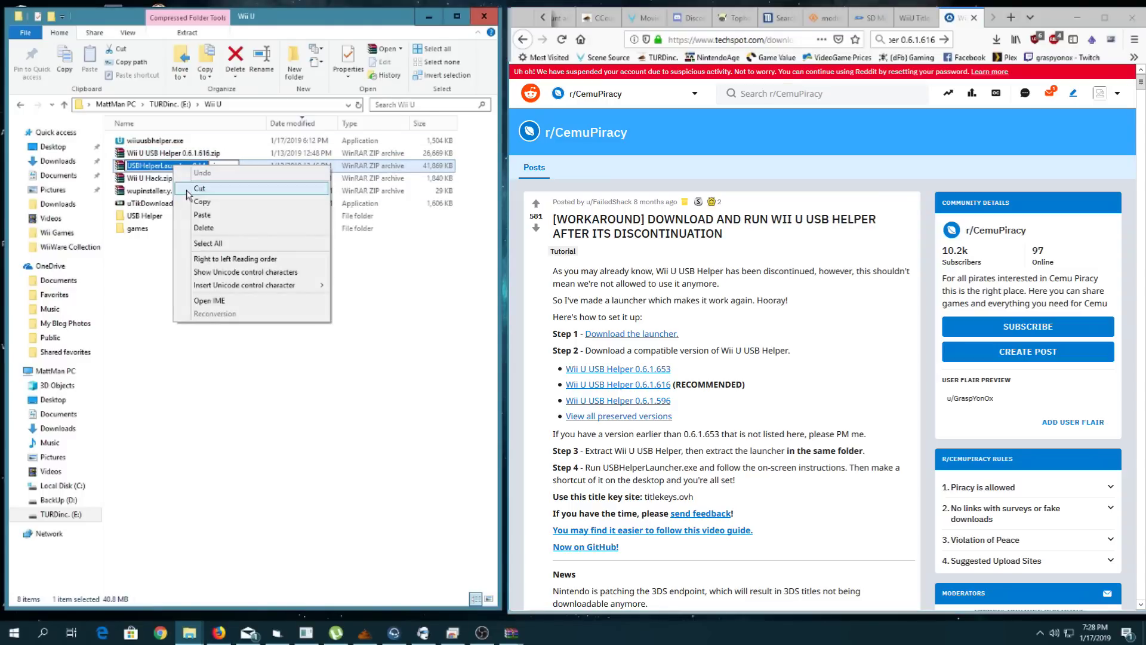
{"action": "left_click", "coordinate": [200, 202]}
{"action": "right_click", "coordinate": [933, 42]}
{"action": "left_click", "coordinate": [961, 107]}
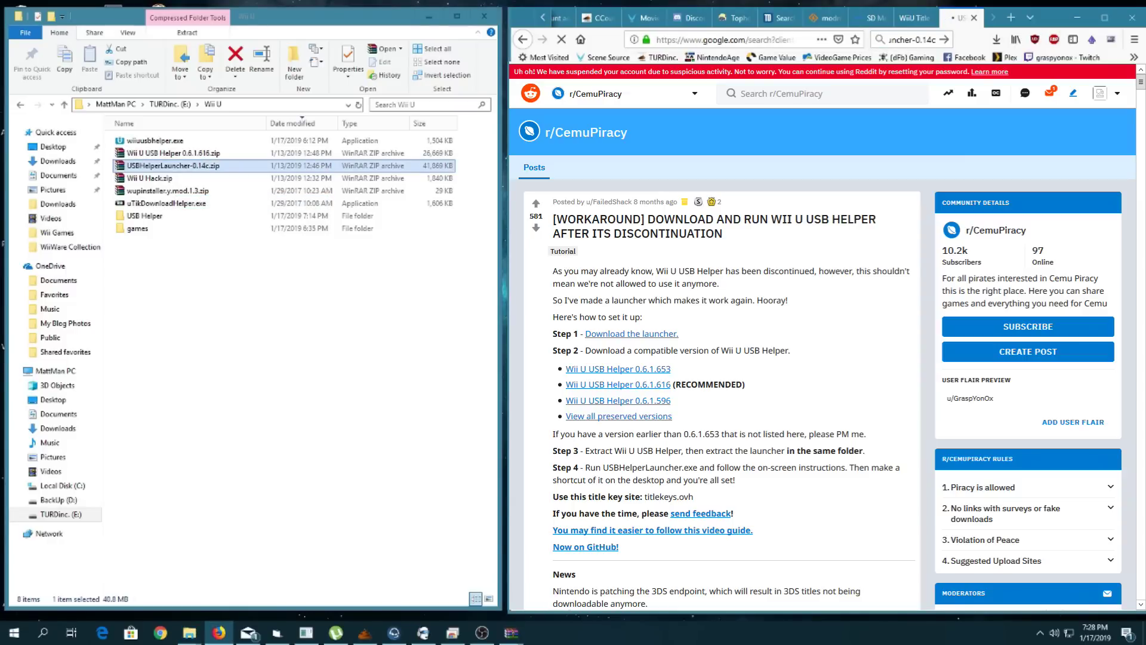
{"action": "left_click", "coordinate": [687, 176]}
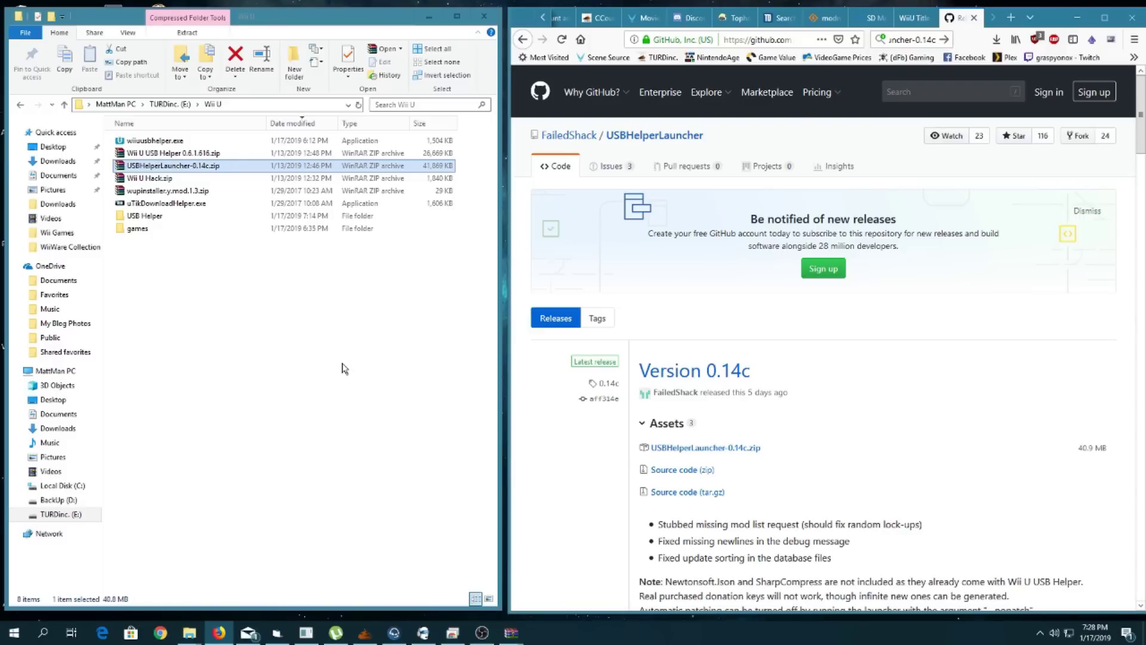
Step: Open USBHelperLauncher-0.14c.zip and Wii U USB Helper 0.6.1.616.zip in WinRAR, moving the second archive's window clear of the folder
{"action": "left_click", "coordinate": [263, 412]}
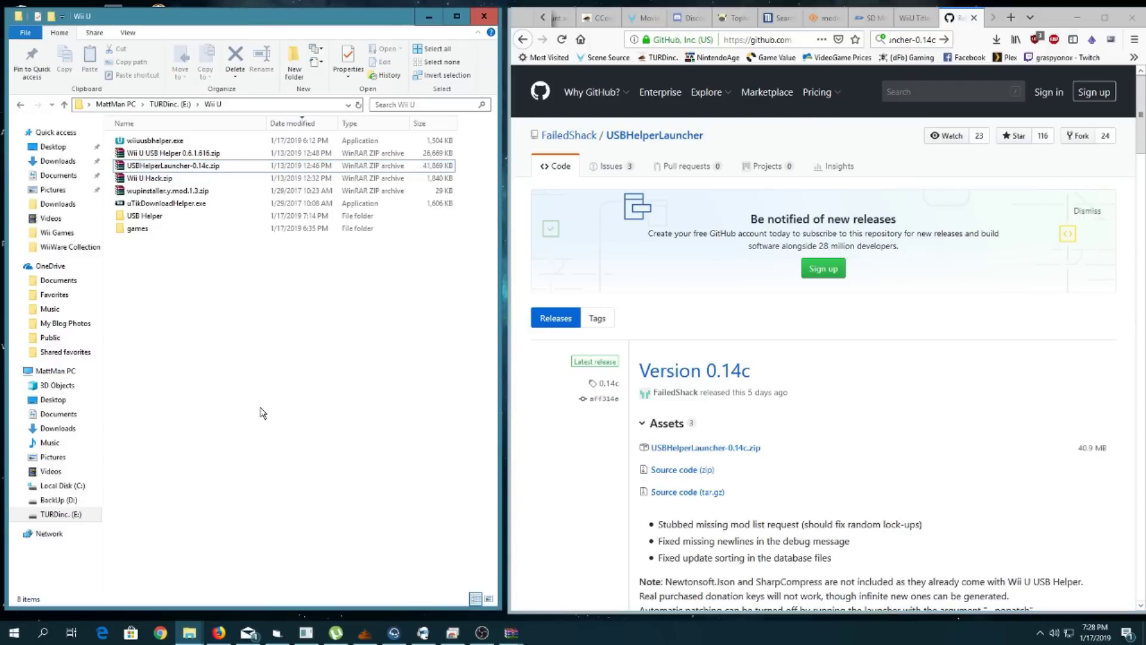
{"action": "double_click", "coordinate": [160, 167]}
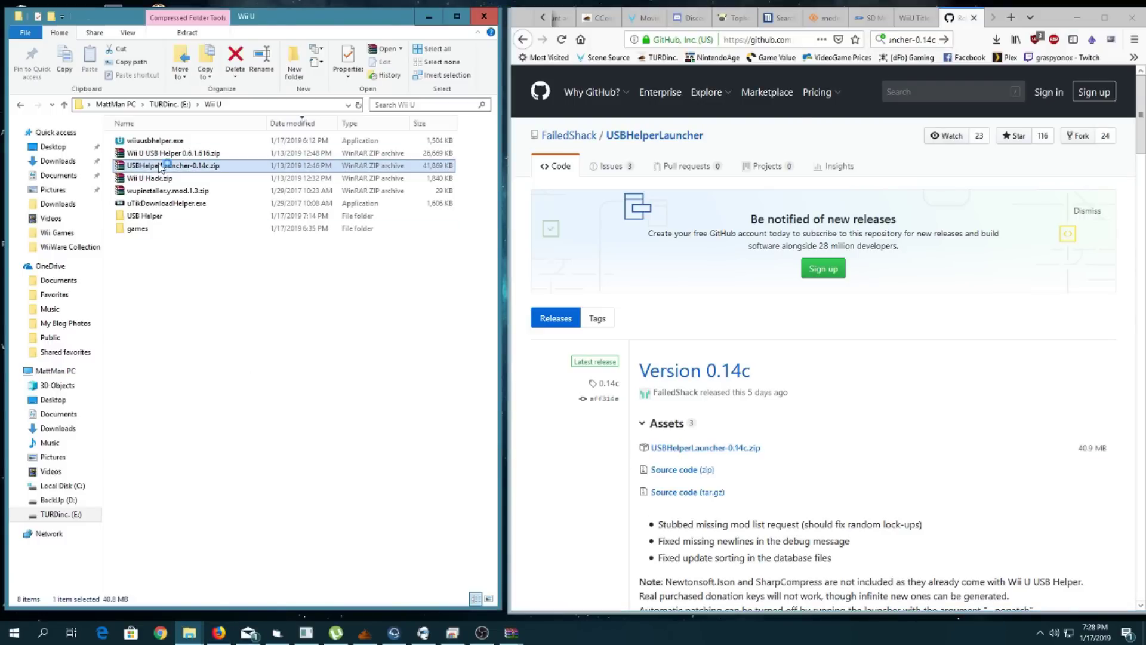
{"action": "double_click", "coordinate": [160, 153]}
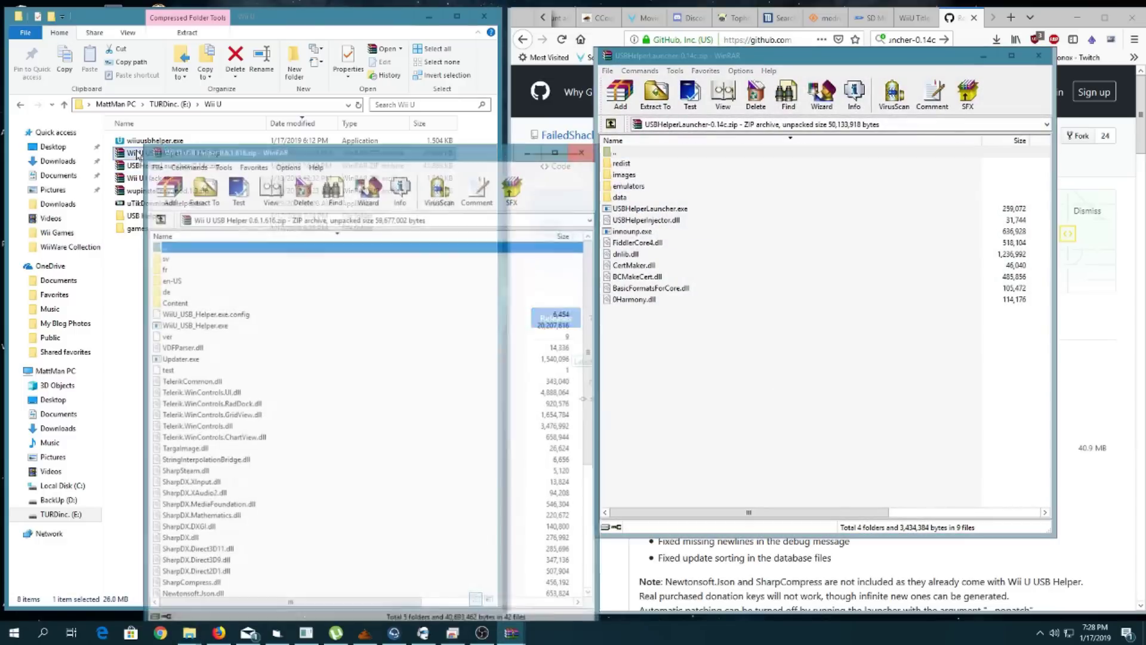
{"action": "left_click_drag", "start_coordinate": [345, 154], "coordinate": [854, 103]}
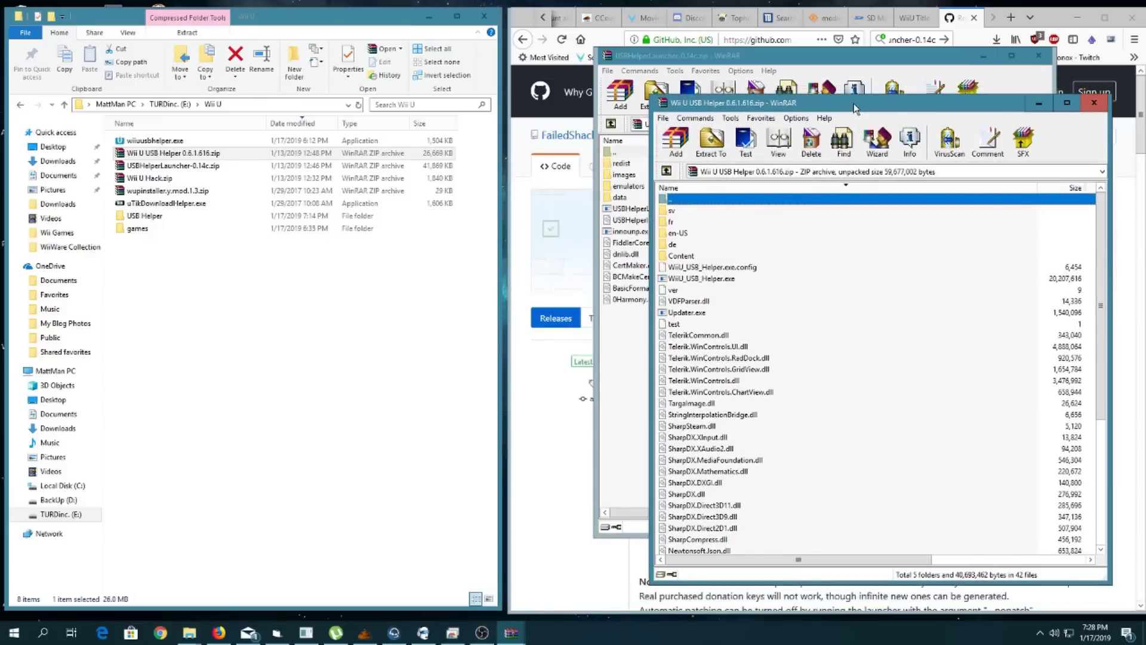
Step: Open the USB Helper folder, select all contents of Wii U USB Helper 0.6.1.616.zip for review, and close that archive
{"action": "left_click", "coordinate": [137, 218]}
{"action": "double_click", "coordinate": [137, 218]}
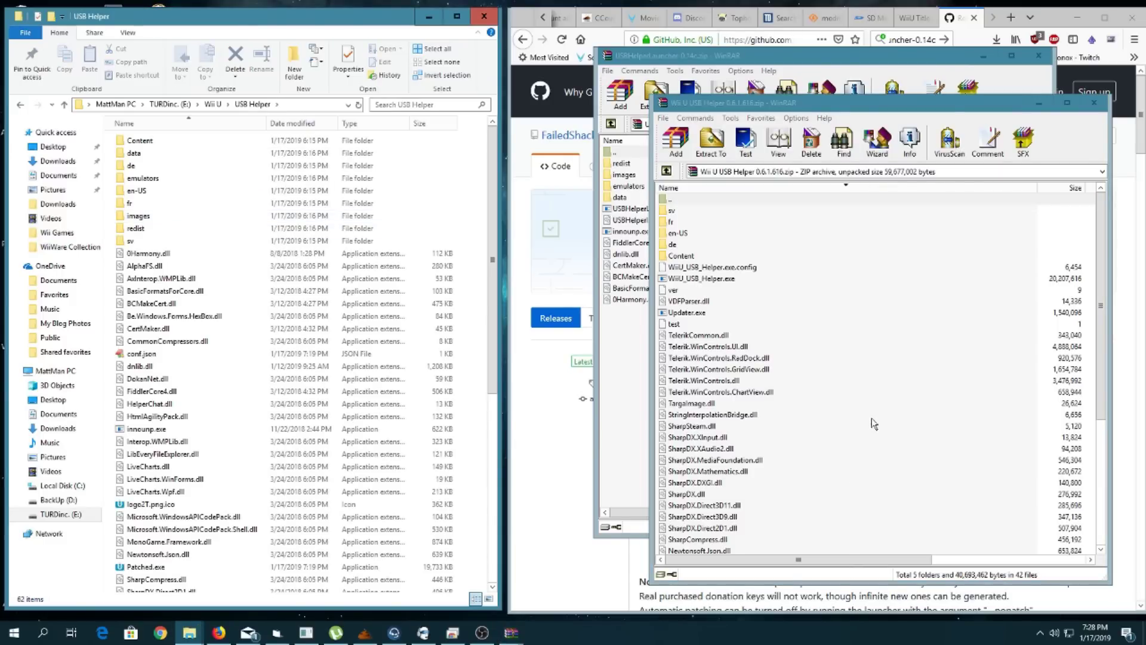
{"action": "scroll", "coordinate": [837, 382], "scroll_direction": "down", "scroll_amount": 6}
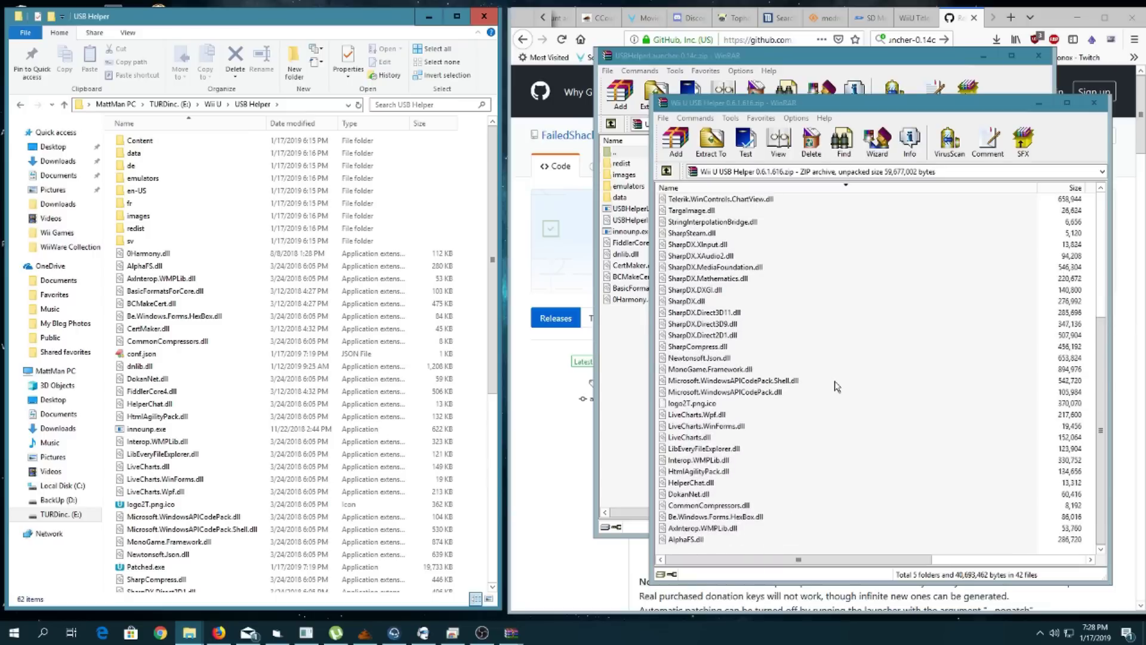
{"action": "left_click", "coordinate": [694, 551]}
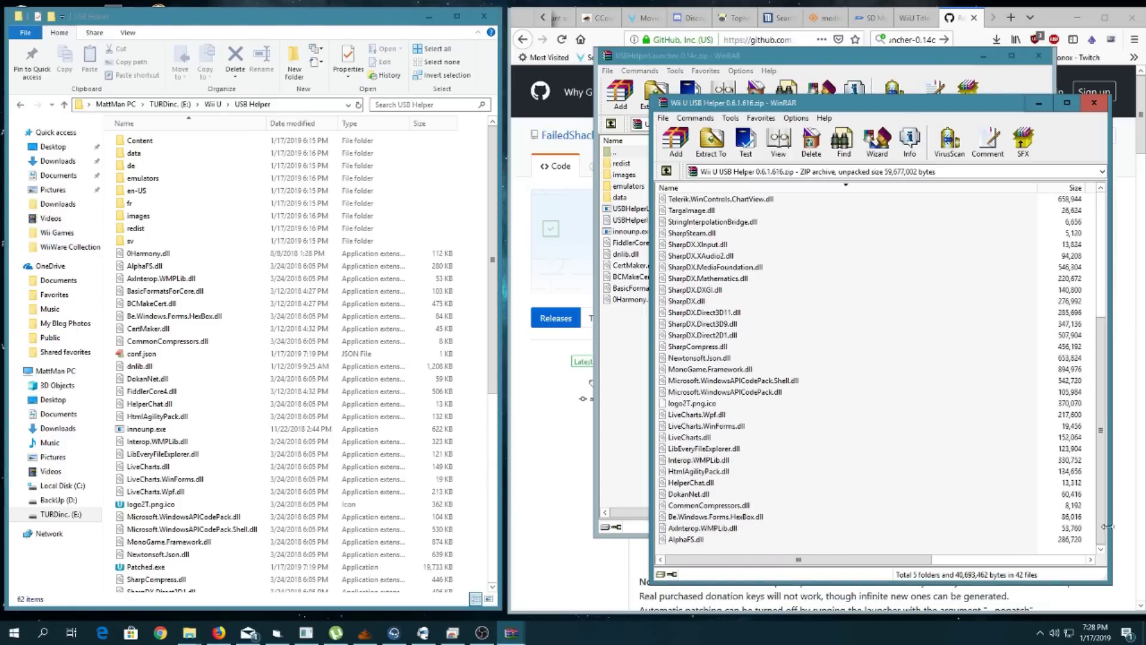
{"action": "mouse_move", "coordinate": [1100, 532]}
{"action": "left_mouse_down"}
{"action": "mouse_move", "coordinate": [1093, 338]}
{"action": "mouse_move", "coordinate": [1086, 534]}
{"action": "left_mouse_up"}
{"action": "left_click_drag", "start_coordinate": [688, 550], "coordinate": [681, 318]}
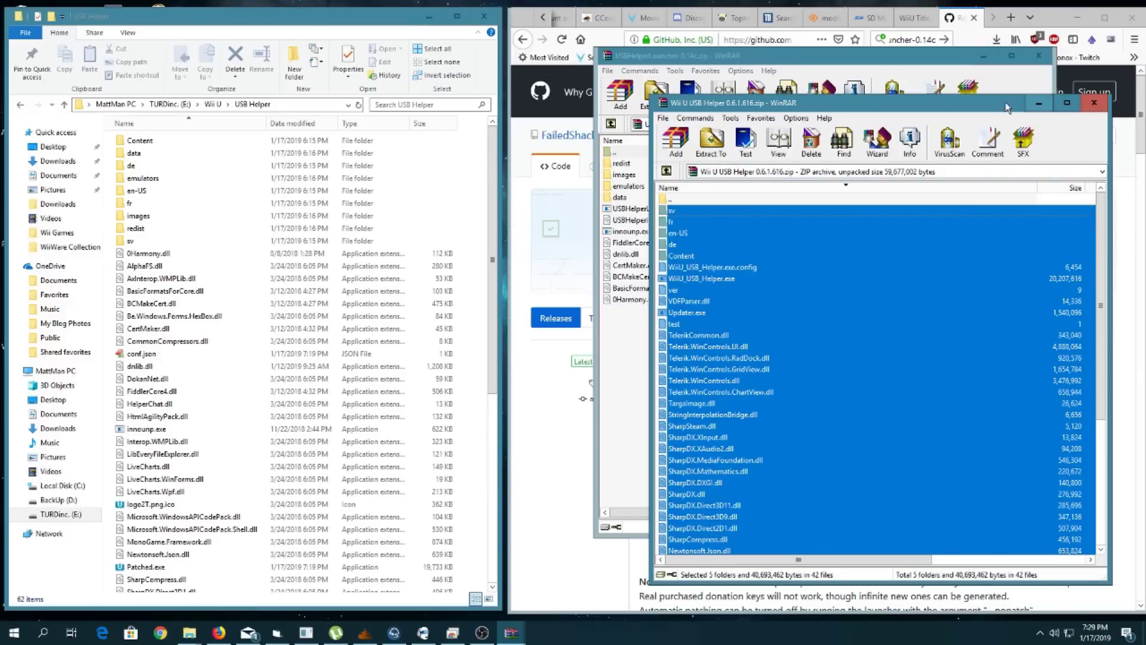
{"action": "left_click", "coordinate": [1094, 103]}
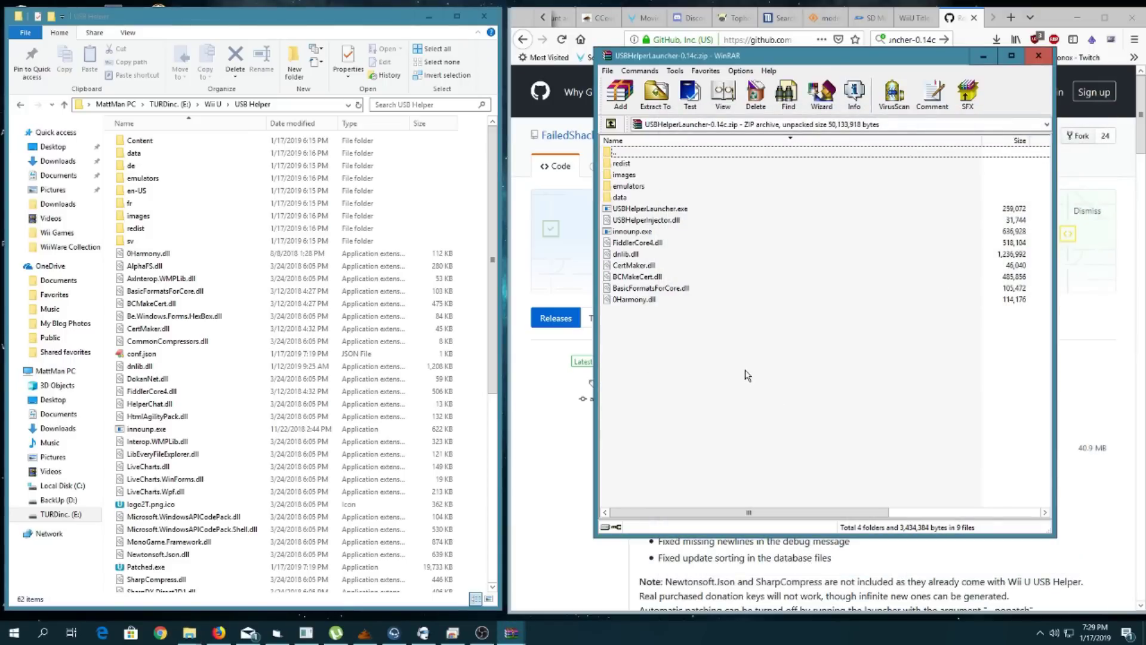
Step: Review the files in the USBHelperLauncher-0.14c.zip archive and close it
{"action": "left_click_drag", "start_coordinate": [688, 333], "coordinate": [758, 400]}
{"action": "left_click", "coordinate": [798, 402]}
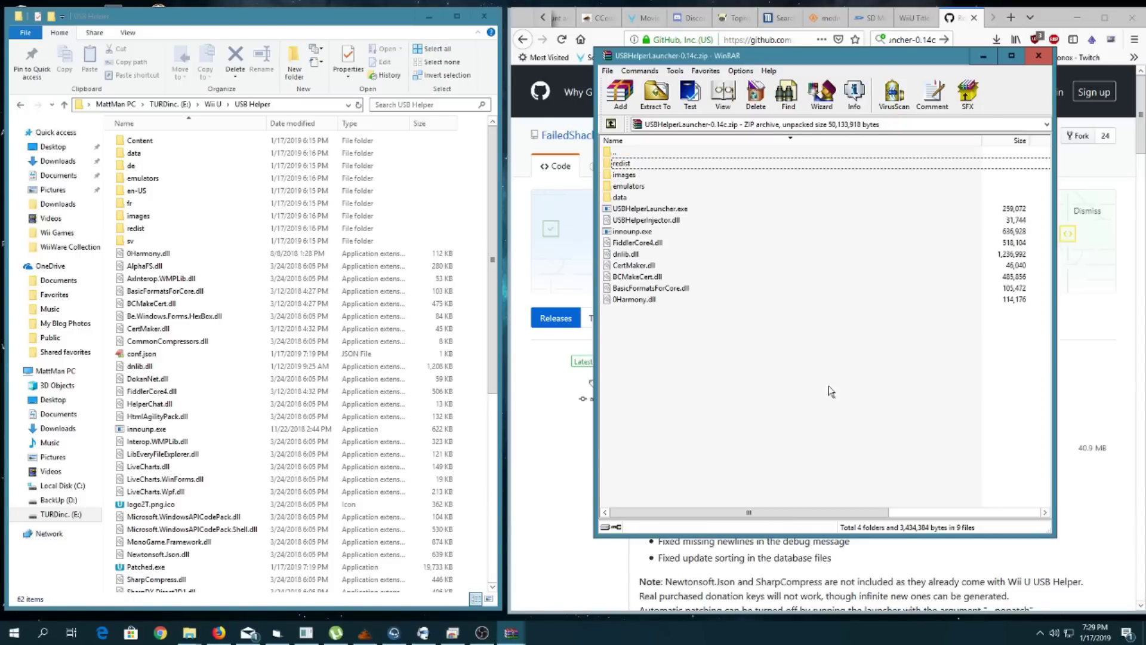
{"action": "left_click", "coordinate": [1034, 57]}
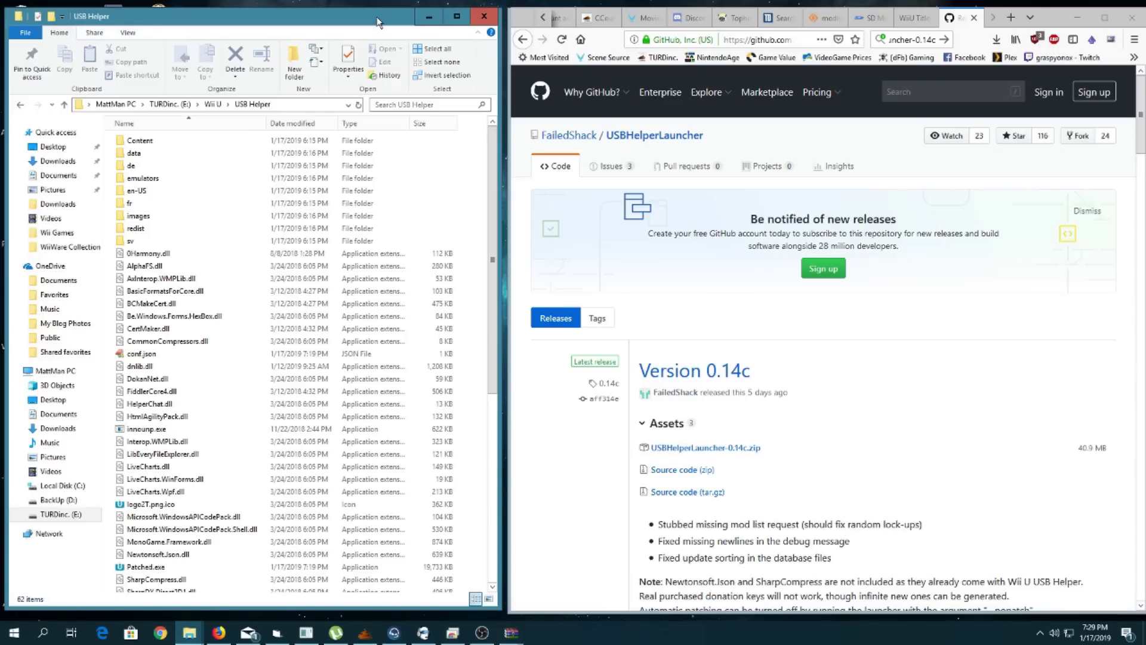
Step: Move the USB Helper window aside and open the user profile's AppData\Roaming folder on drive C in the other window
{"action": "left_click_drag", "start_coordinate": [377, 19], "coordinate": [703, 24]}
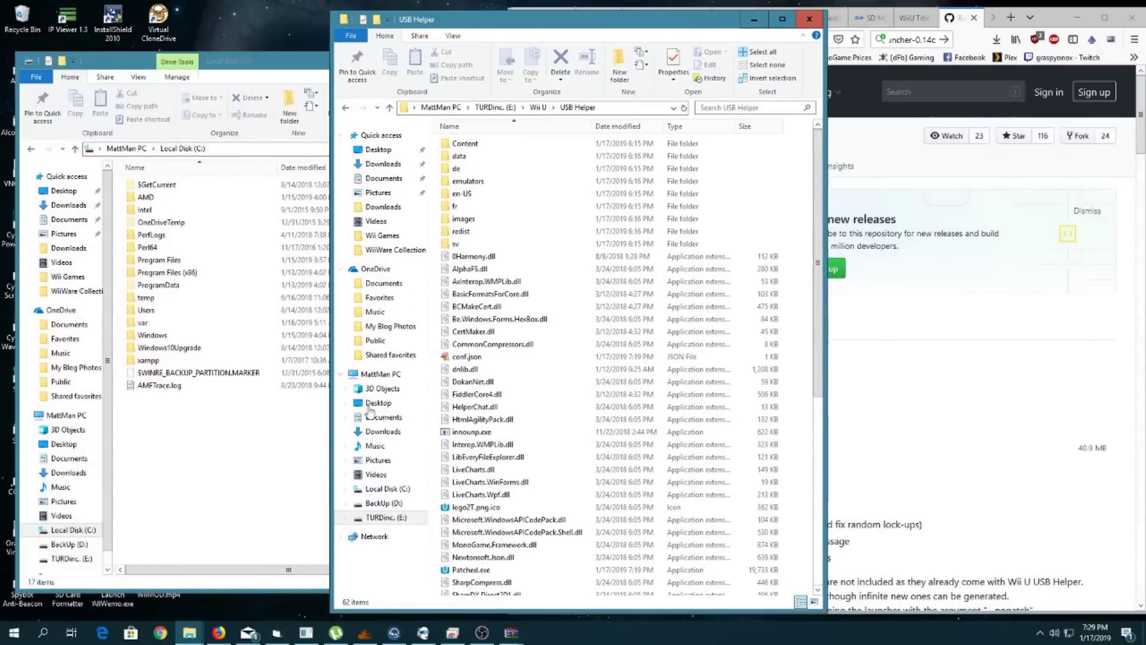
{"action": "left_click", "coordinate": [227, 475]}
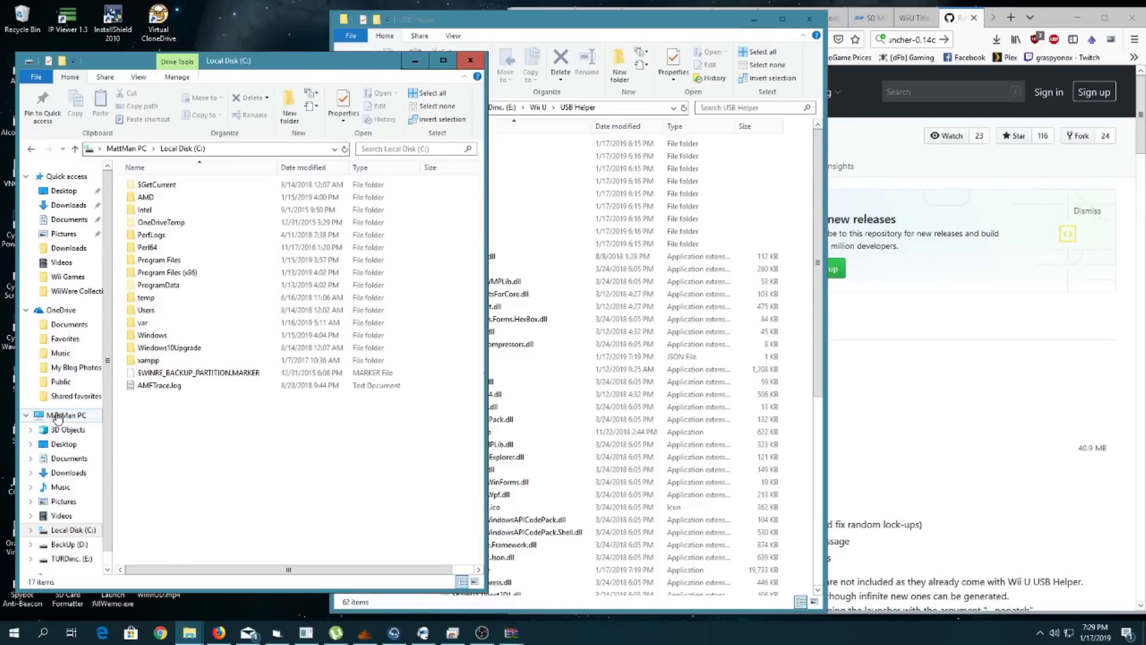
{"action": "left_click", "coordinate": [57, 416]}
{"action": "left_click", "coordinate": [254, 498]}
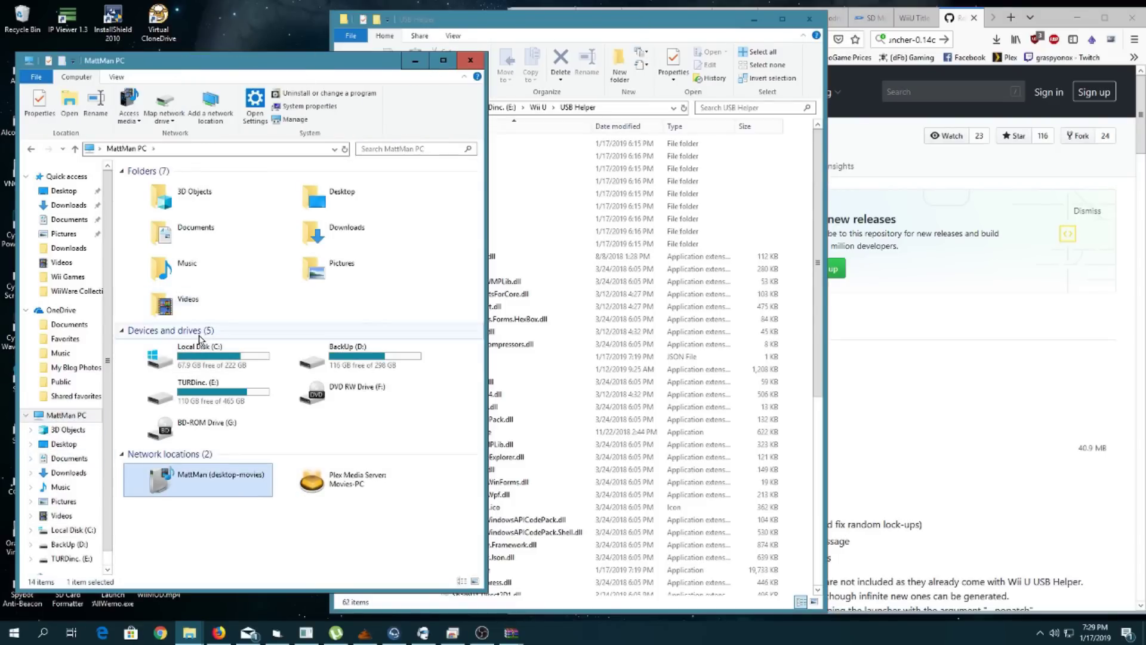
{"action": "double_click", "coordinate": [214, 363]}
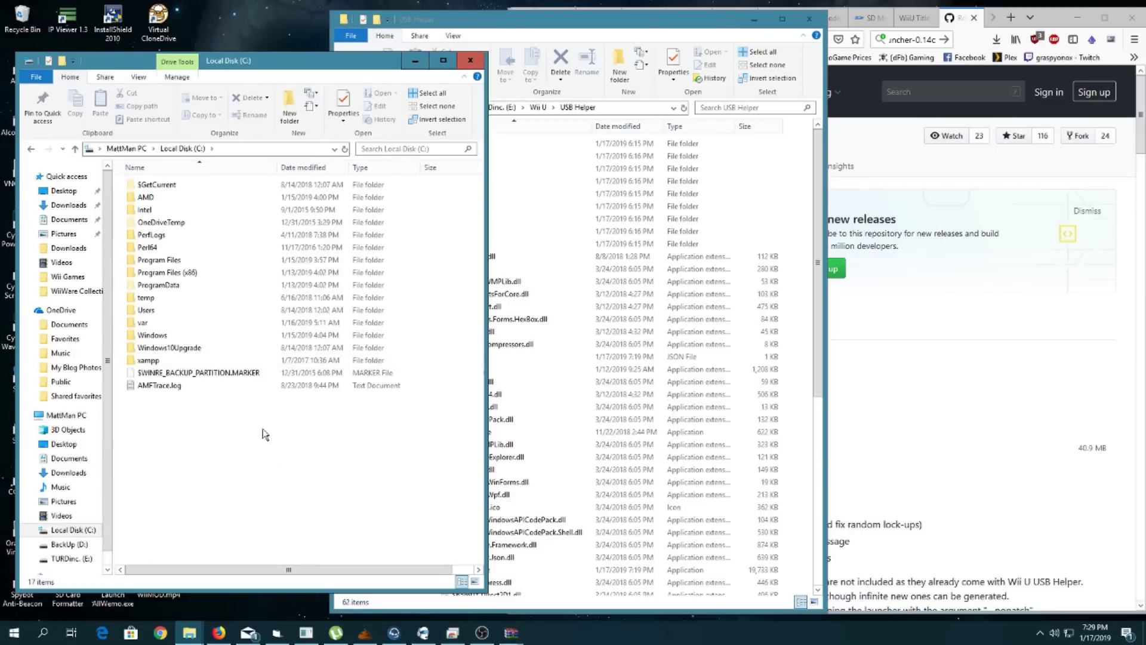
{"action": "double_click", "coordinate": [144, 311]}
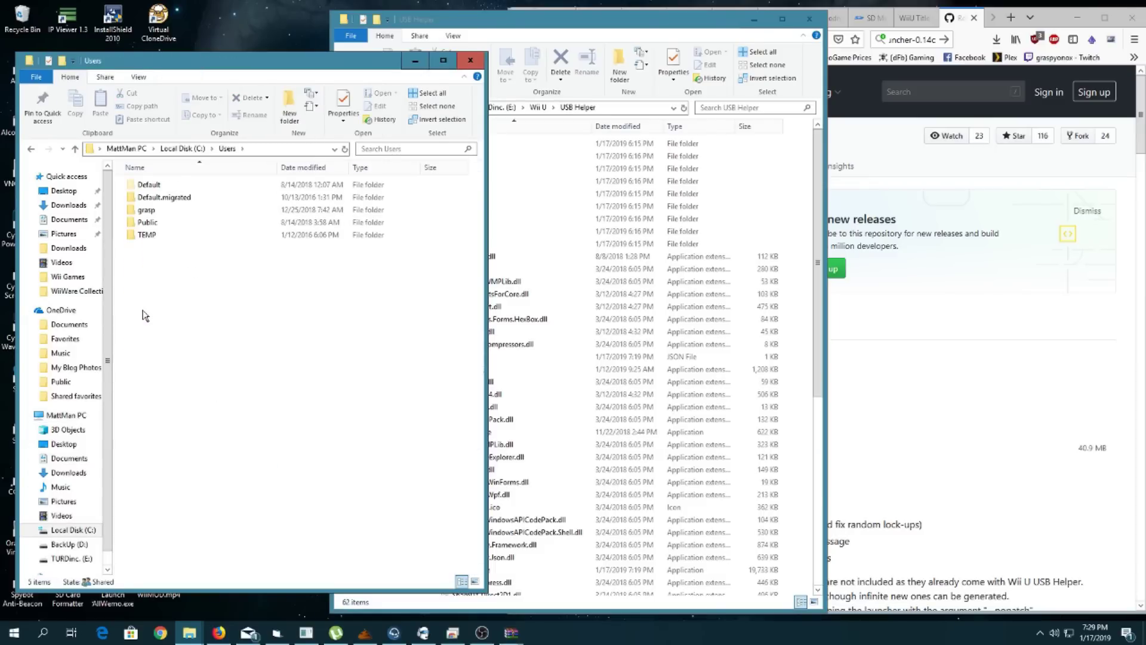
{"action": "double_click", "coordinate": [146, 210]}
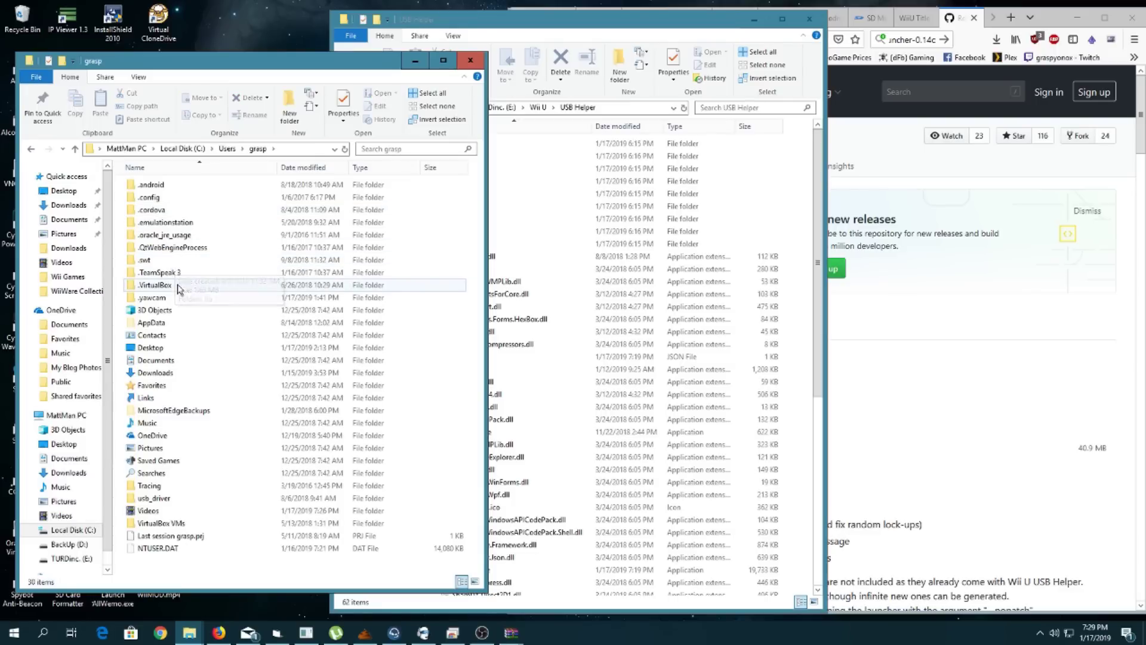
{"action": "double_click", "coordinate": [166, 326]}
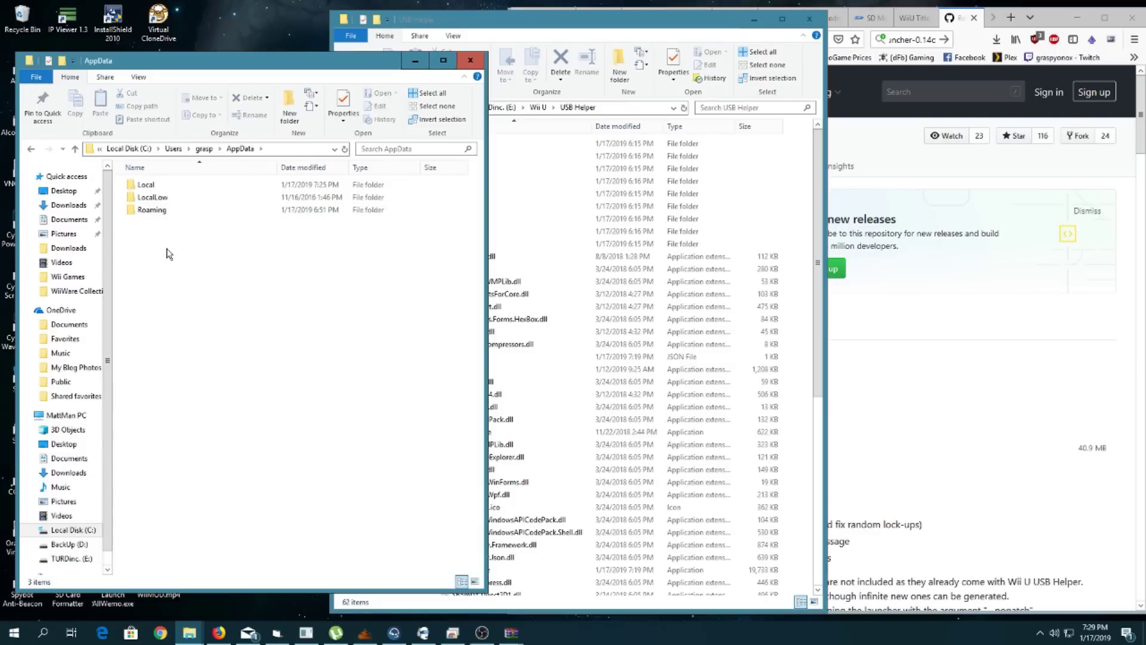
{"action": "double_click", "coordinate": [149, 210]}
Step: Delete the USB_HELPER folder from AppData\Roaming
{"action": "scroll", "coordinate": [225, 335], "scroll_direction": "down", "scroll_amount": 7}
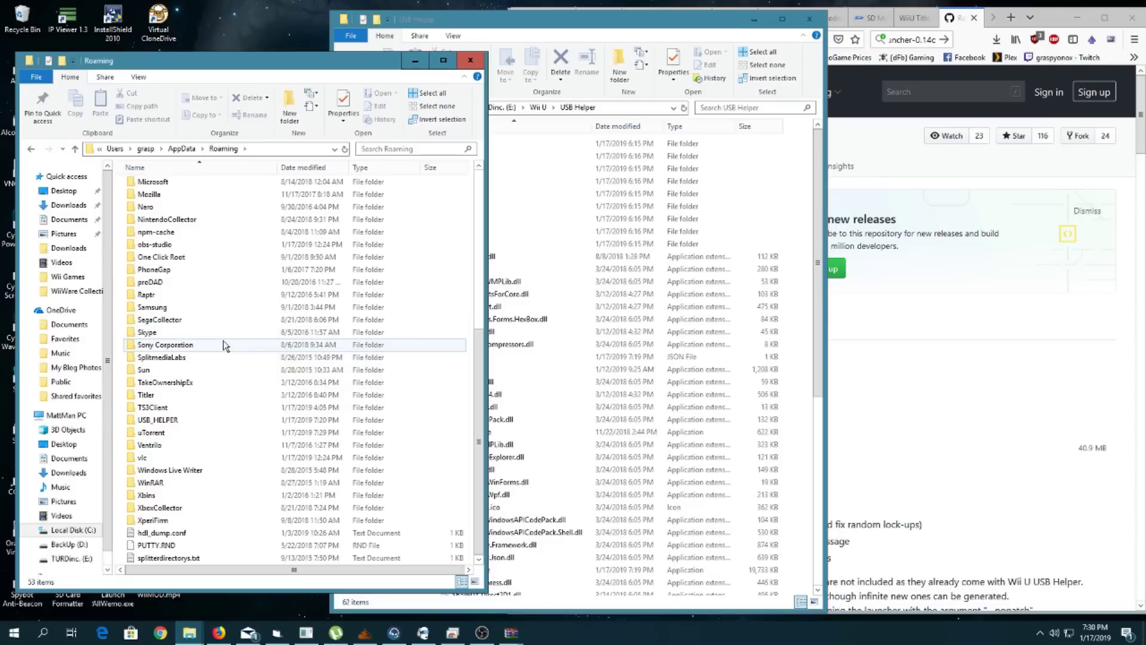
{"action": "left_click", "coordinate": [154, 421]}
{"action": "right_click", "coordinate": [155, 422]}
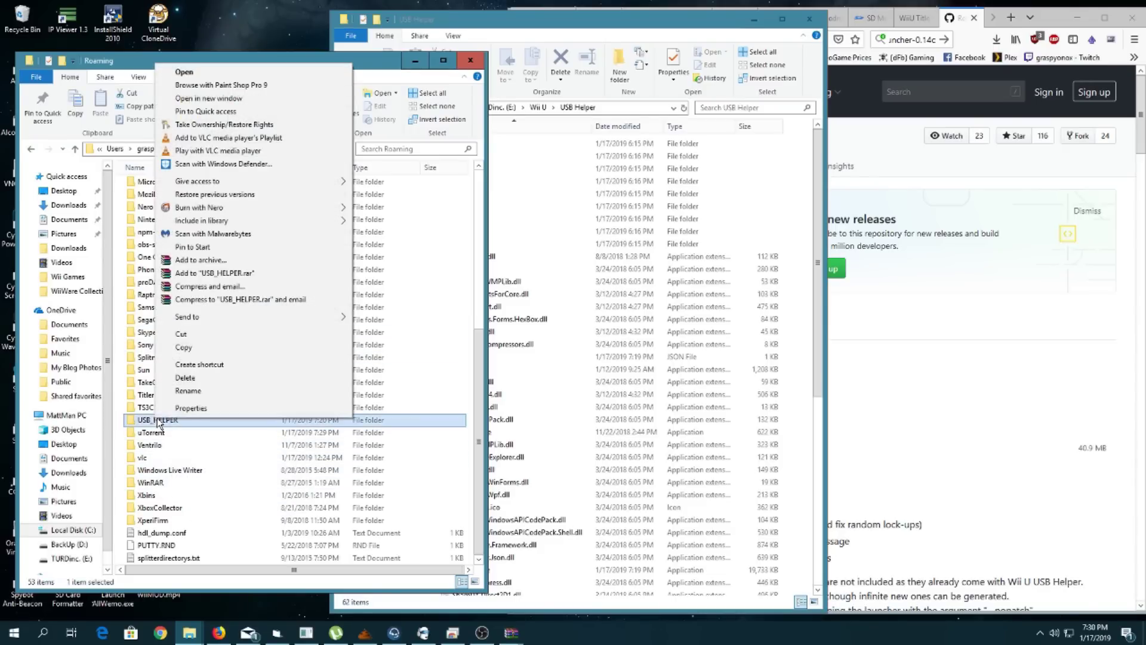
{"action": "left_click", "coordinate": [194, 383]}
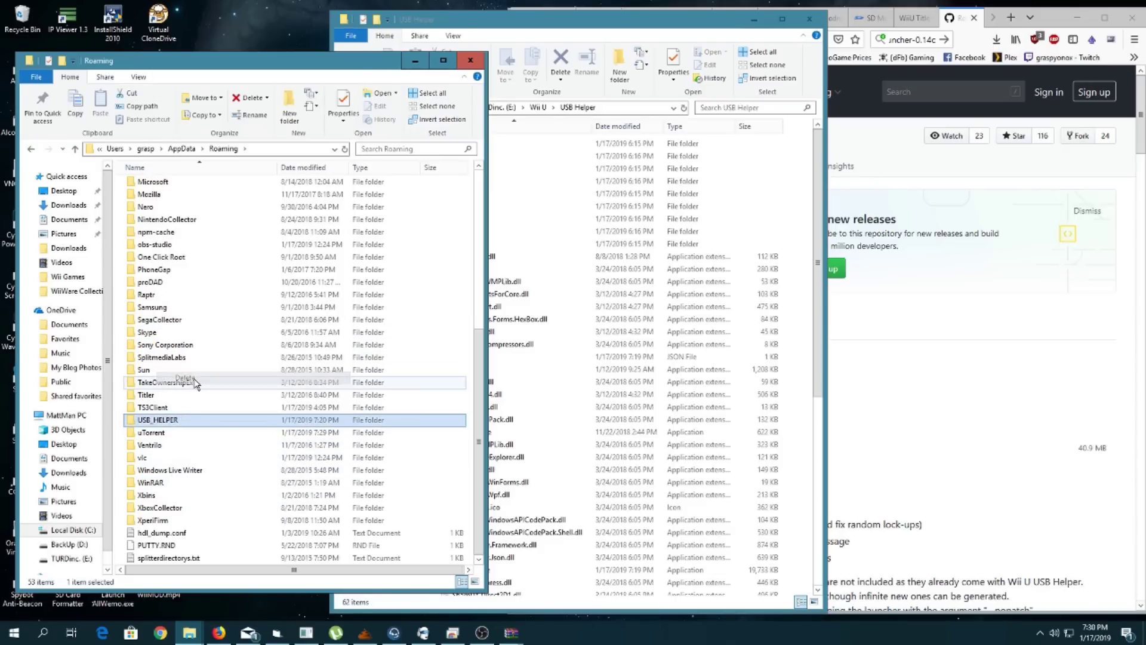
Step: Delete the Hikari06 folder from AppData\Local in the user profile
{"action": "left_click", "coordinate": [182, 149]}
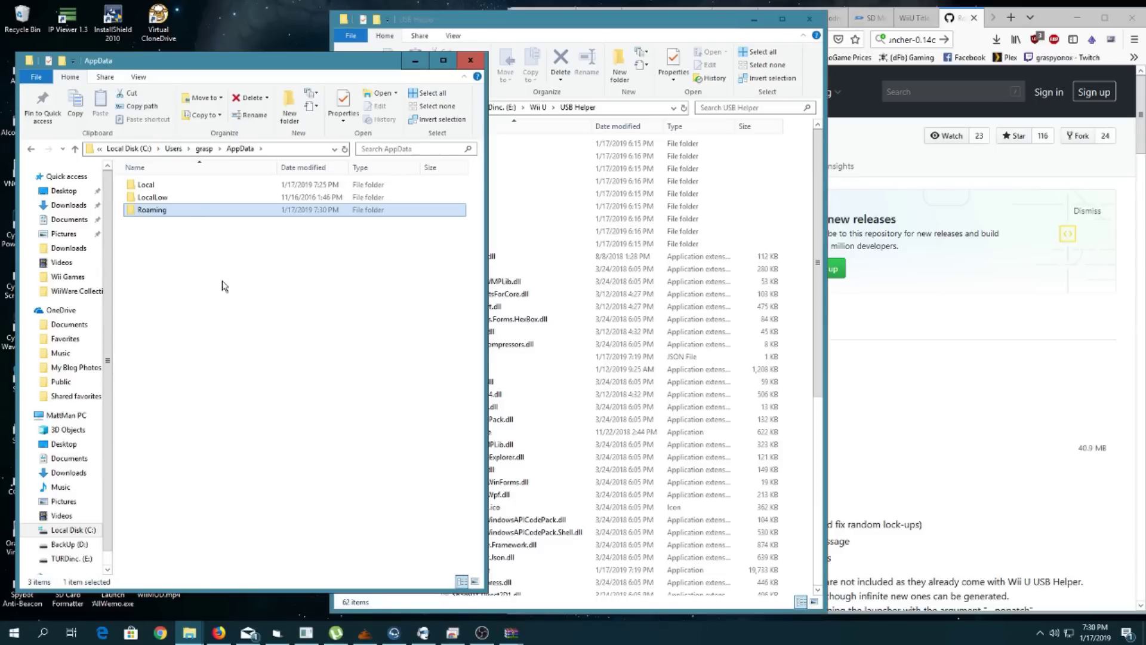
{"action": "double_click", "coordinate": [147, 186]}
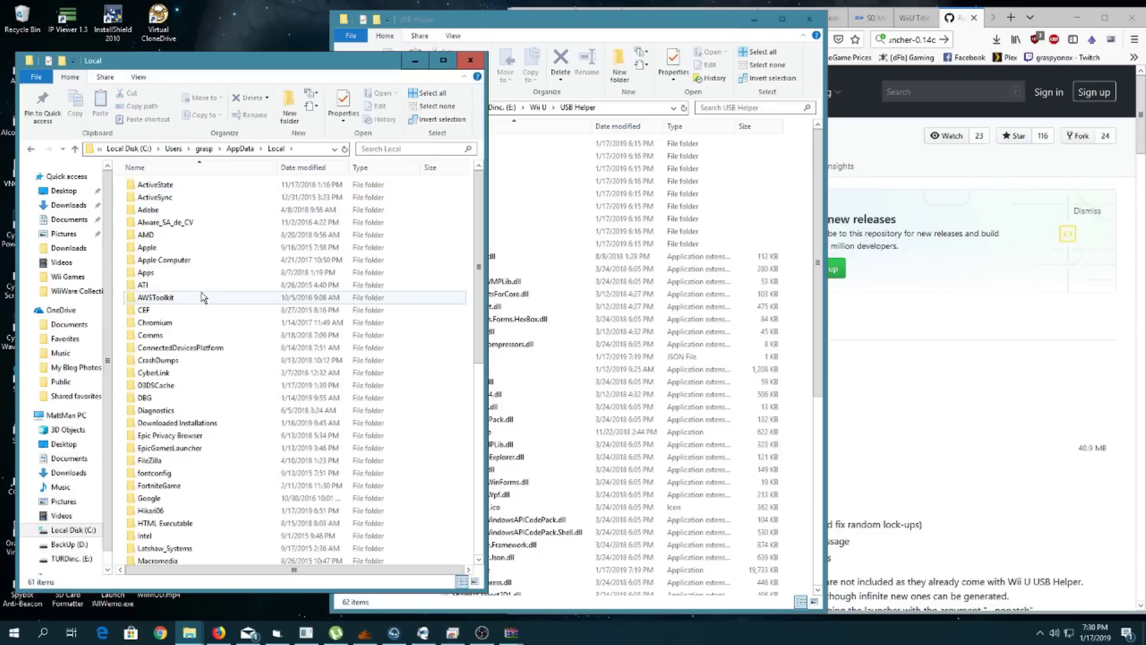
{"action": "scroll", "coordinate": [203, 297], "scroll_direction": "down", "scroll_amount": 7}
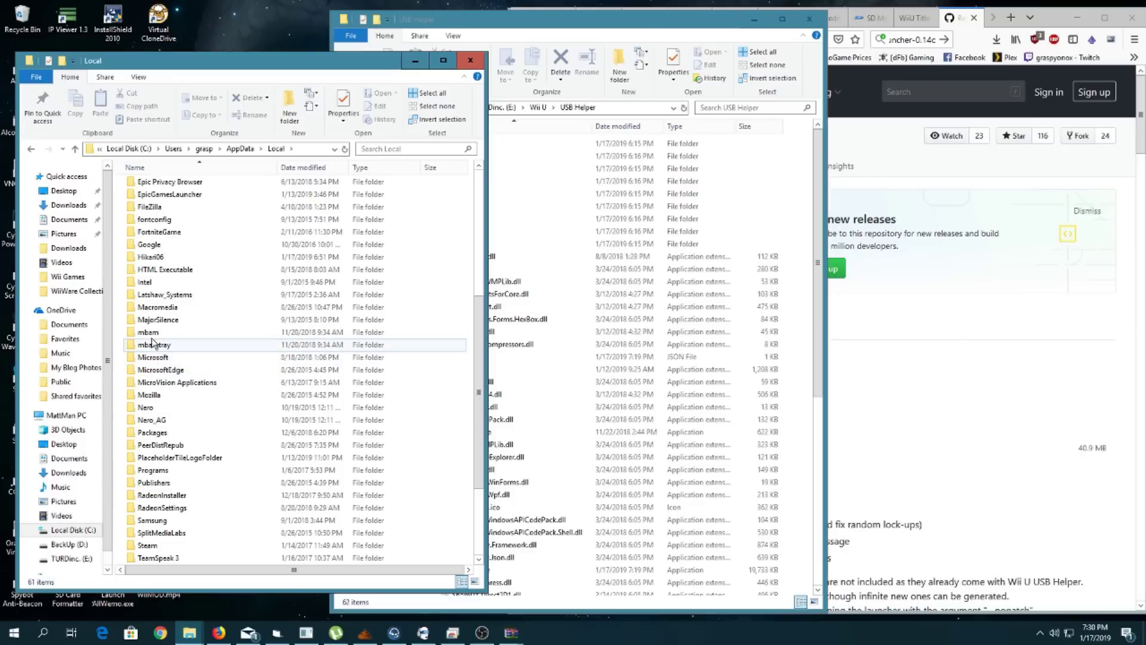
{"action": "left_click", "coordinate": [149, 258]}
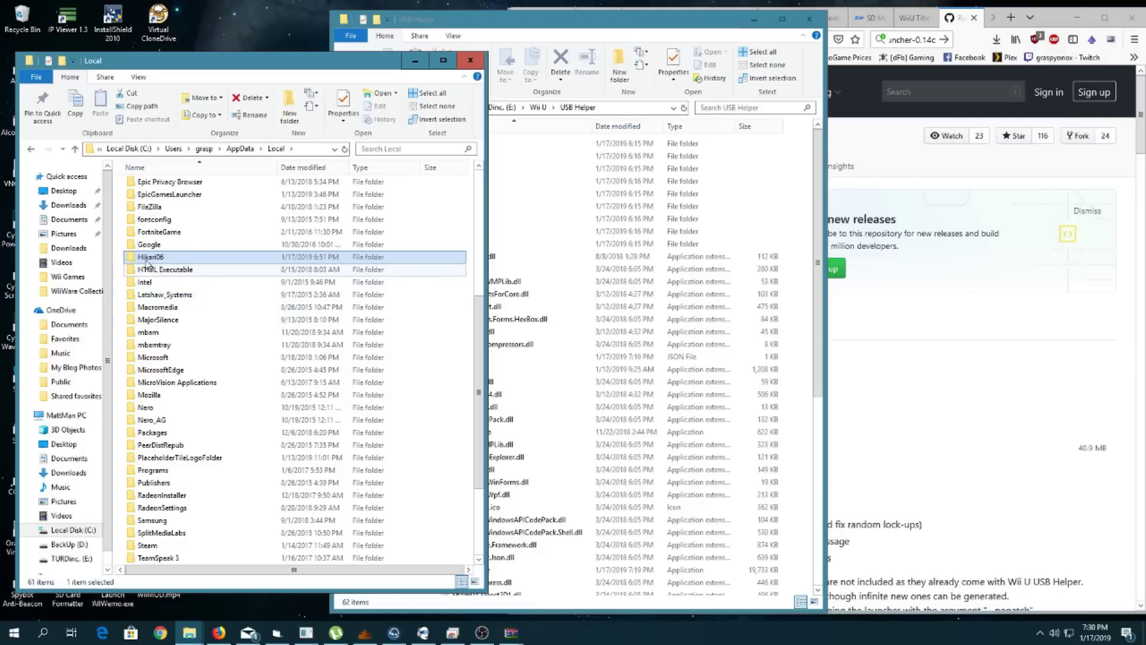
{"action": "right_click", "coordinate": [153, 260]}
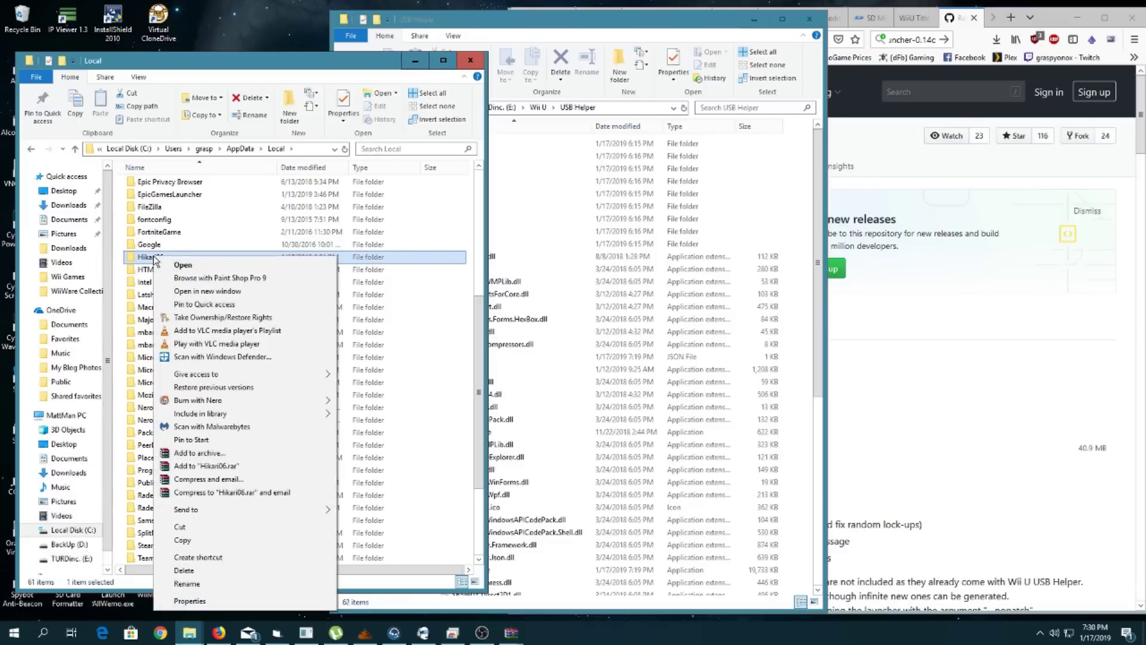
{"action": "left_click", "coordinate": [226, 569]}
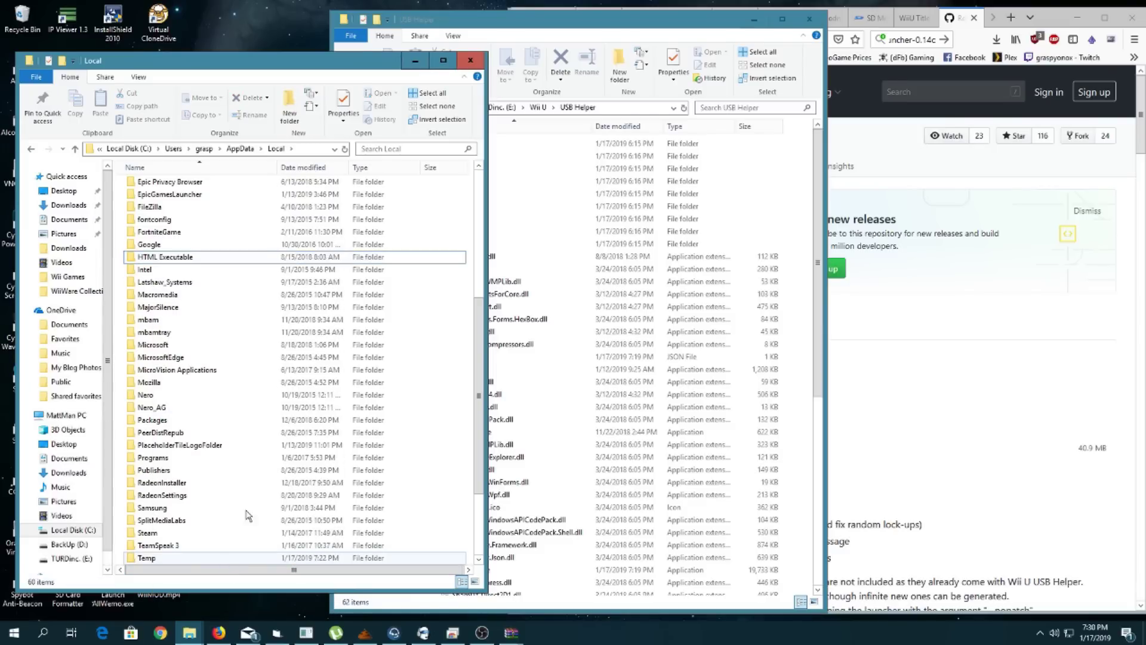
Step: Move the AppData\Local window aside and place the USB Helper folder window beside the browser
{"action": "left_click_drag", "start_coordinate": [316, 68], "coordinate": [305, 24]}
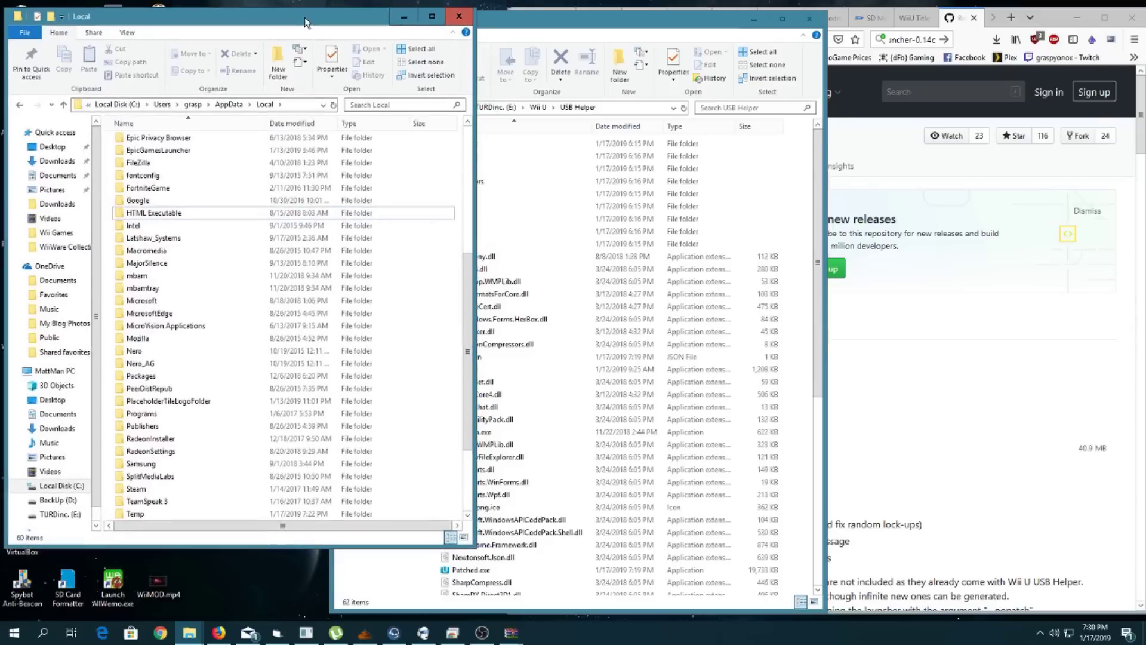
{"action": "left_click", "coordinate": [224, 105]}
{"action": "left_click_drag", "start_coordinate": [574, 24], "coordinate": [249, 22]}
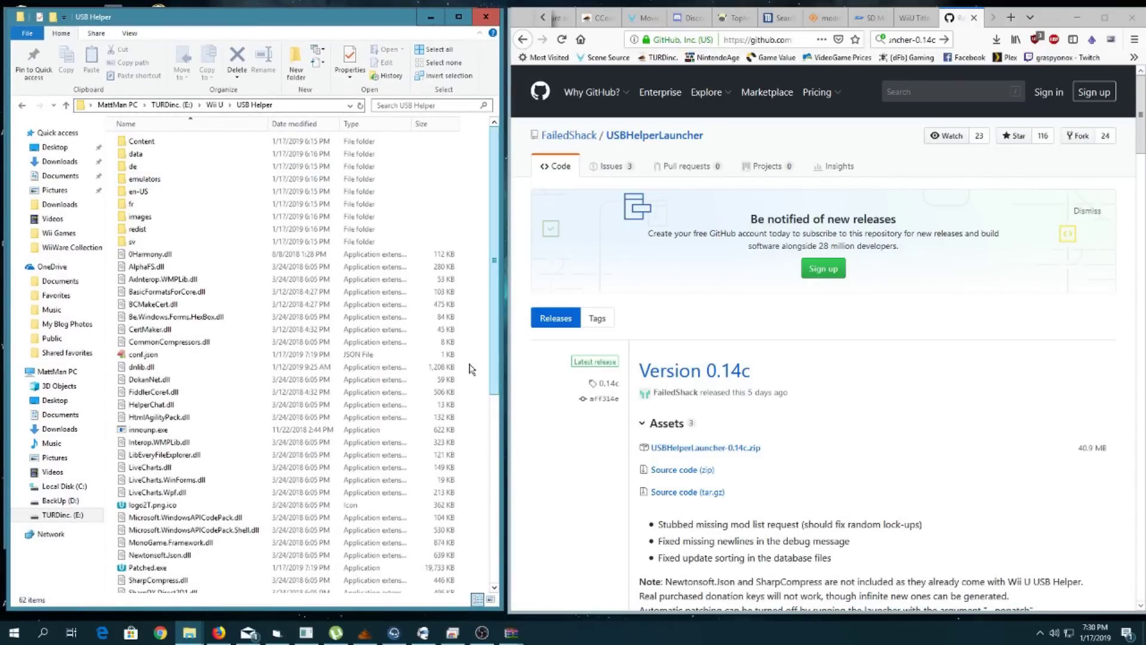
Step: Run USBHelperLauncher.exe from the USB Helper folder, allowing it past the security warning, and close all open WinRAR windows
{"action": "scroll", "coordinate": [306, 403], "scroll_direction": "down", "scroll_amount": 8}
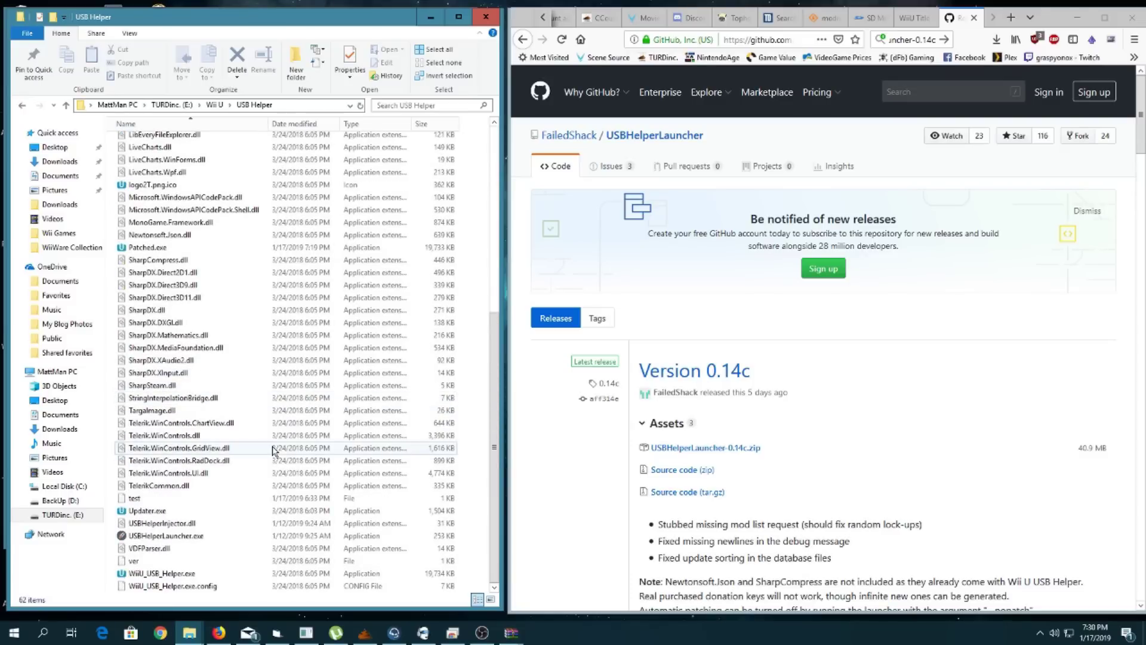
{"action": "mouse_move", "coordinate": [169, 541]}
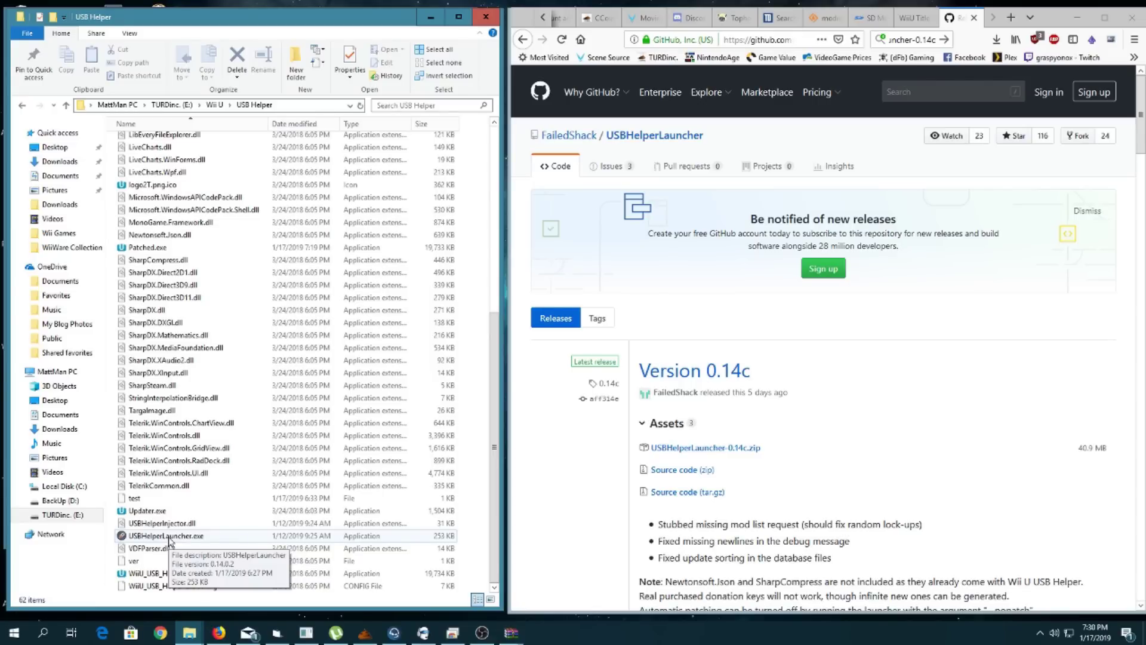
{"action": "left_click", "coordinate": [188, 537]}
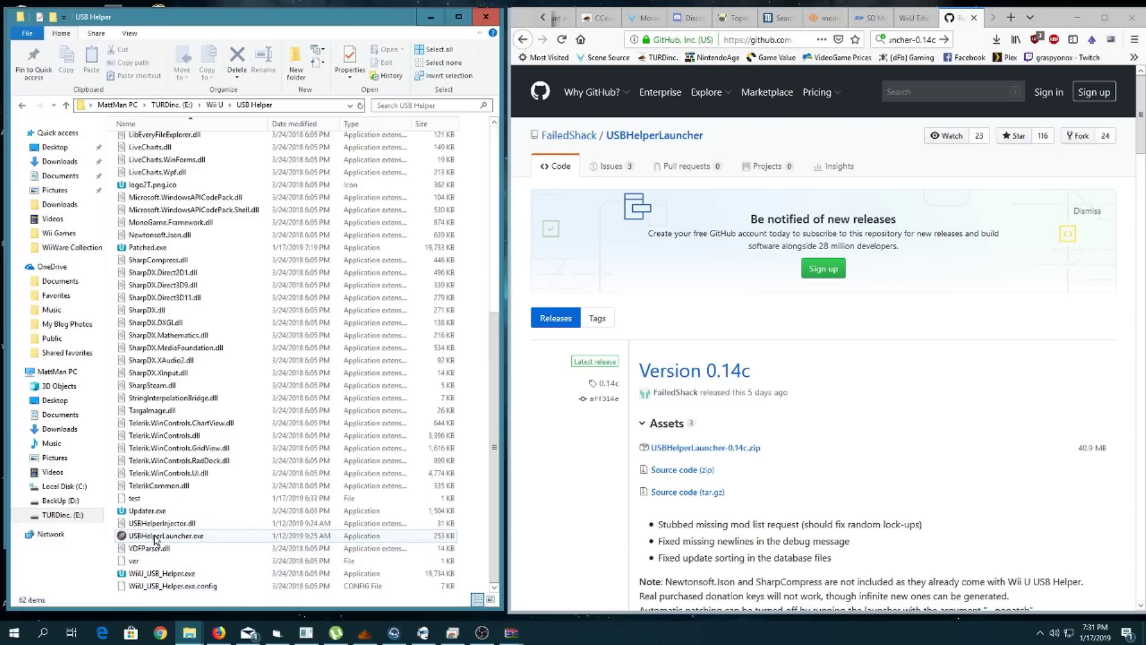
{"action": "mouse_move", "coordinate": [155, 540]}
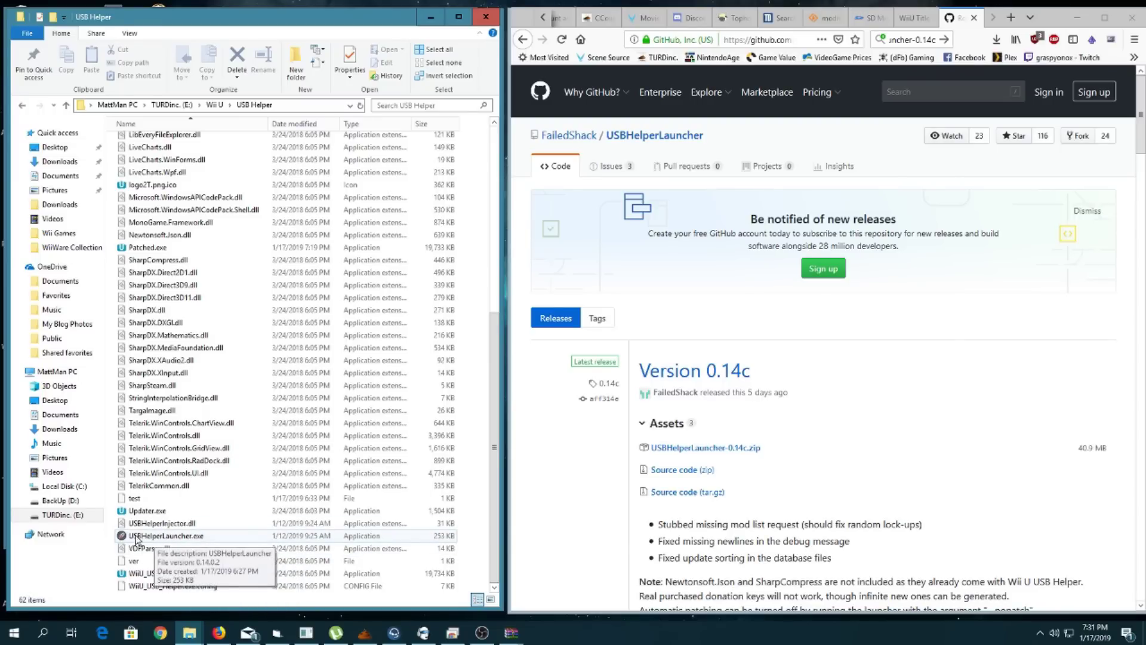
{"action": "double_click", "coordinate": [166, 536]}
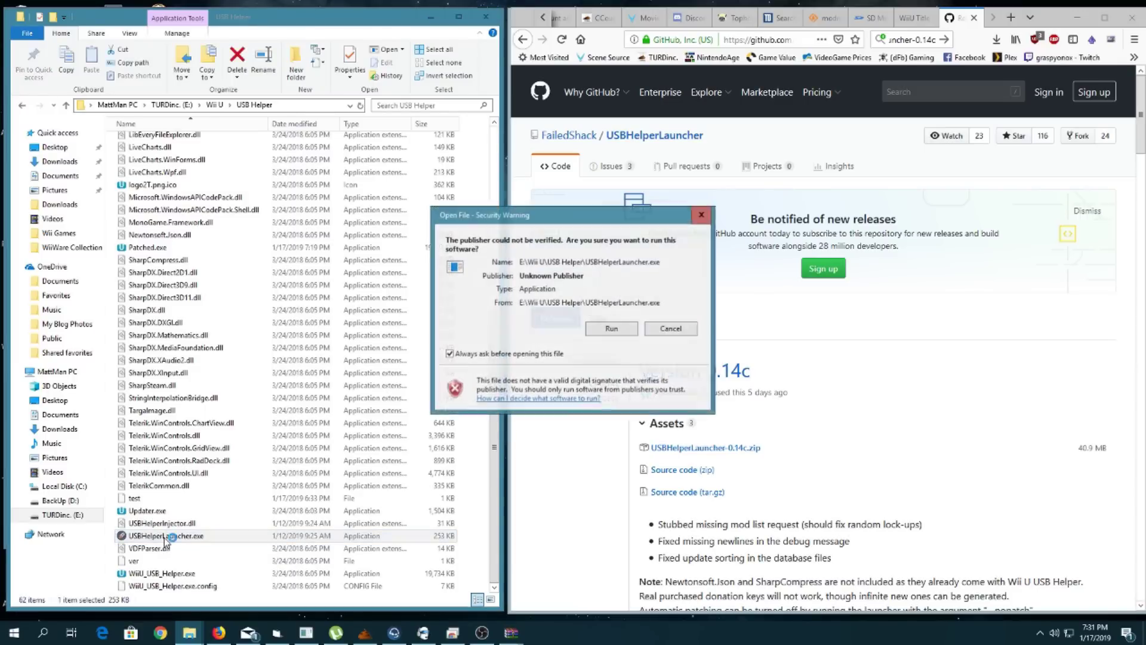
{"action": "left_click", "coordinate": [594, 330]}
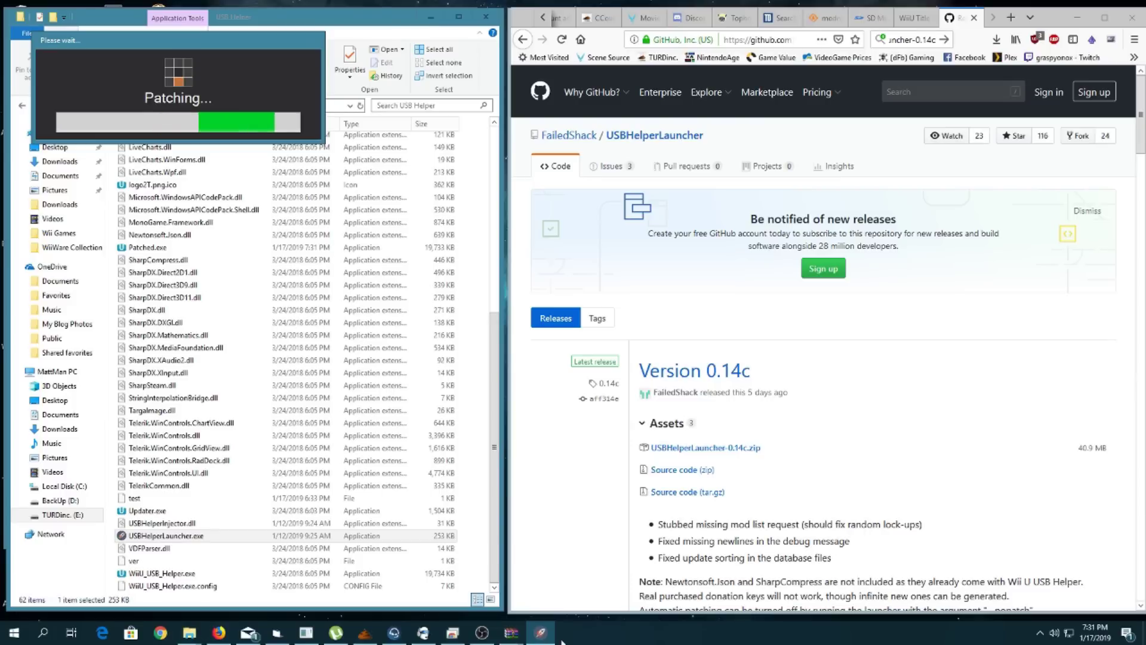
{"action": "right_click", "coordinate": [513, 638]}
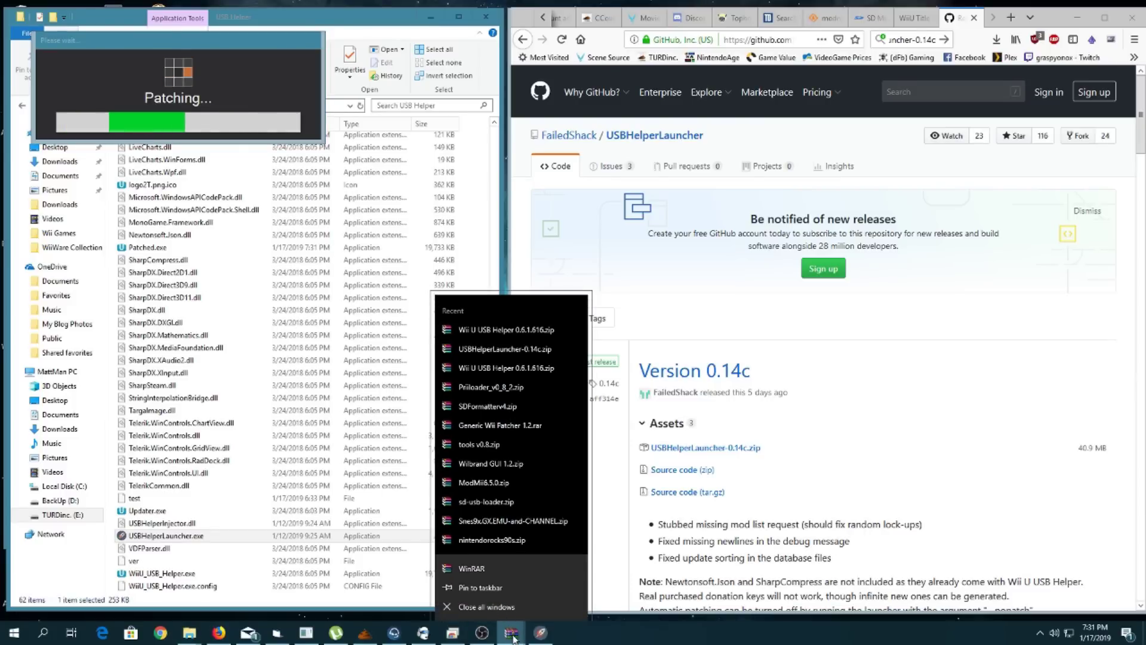
{"action": "left_click", "coordinate": [495, 611]}
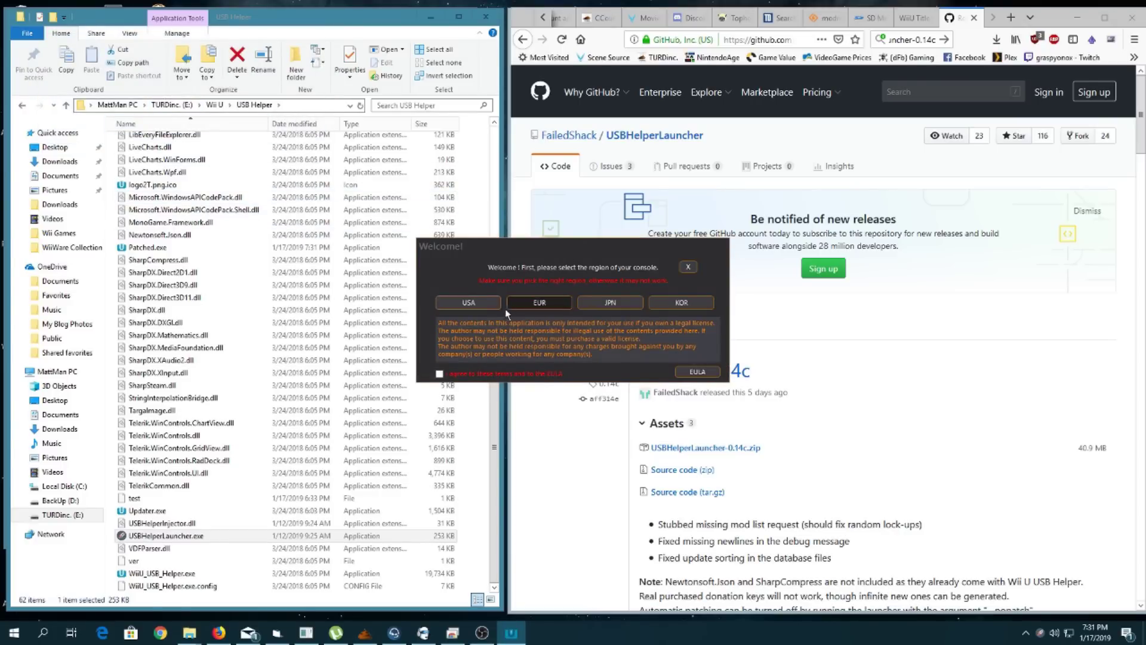
Step: Accept the welcome terms and disclaimer with USA as the console region, and choose E:\Wii U\games as the game storage folder
{"action": "left_click", "coordinate": [440, 374]}
{"action": "left_click", "coordinate": [478, 300]}
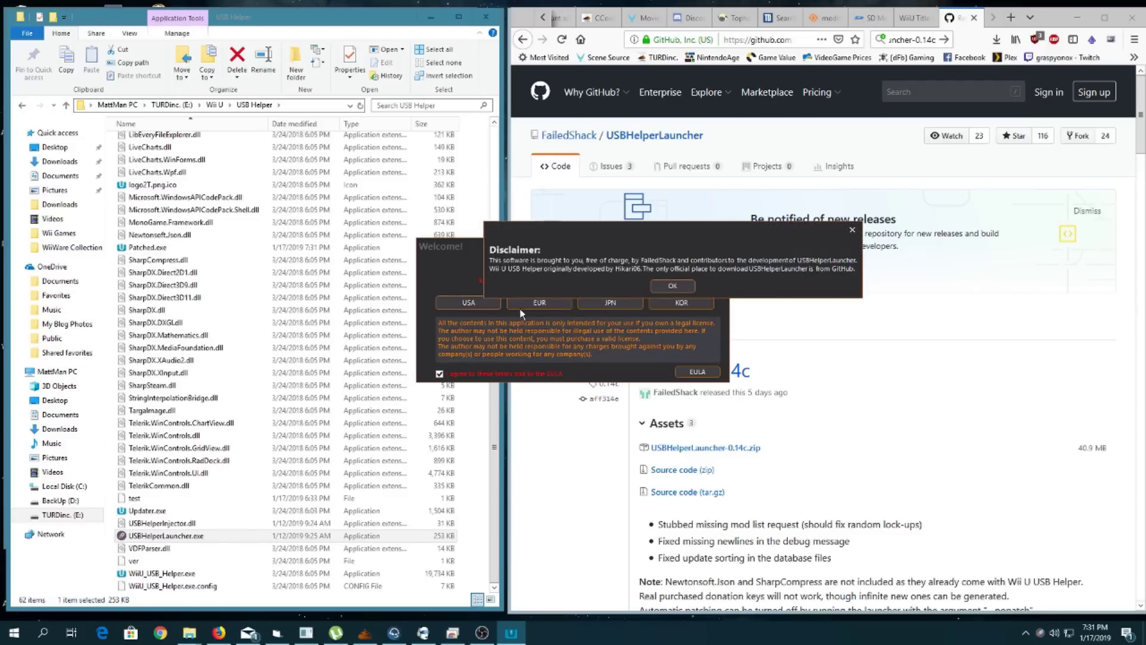
{"action": "left_click", "coordinate": [669, 287]}
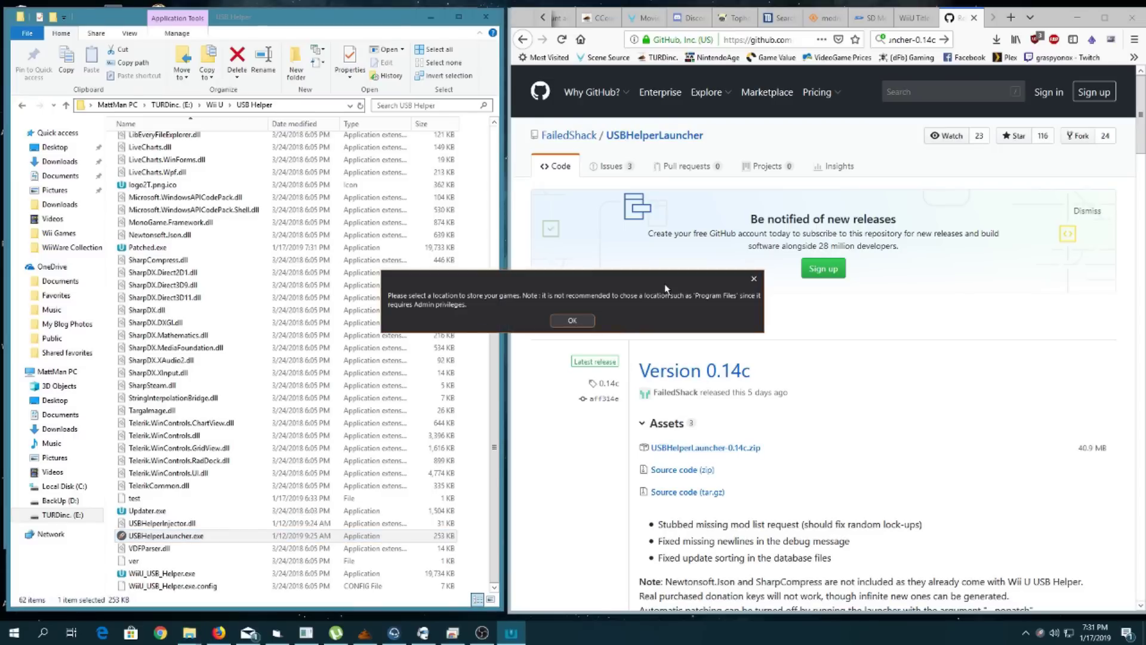
{"action": "left_click", "coordinate": [572, 320]}
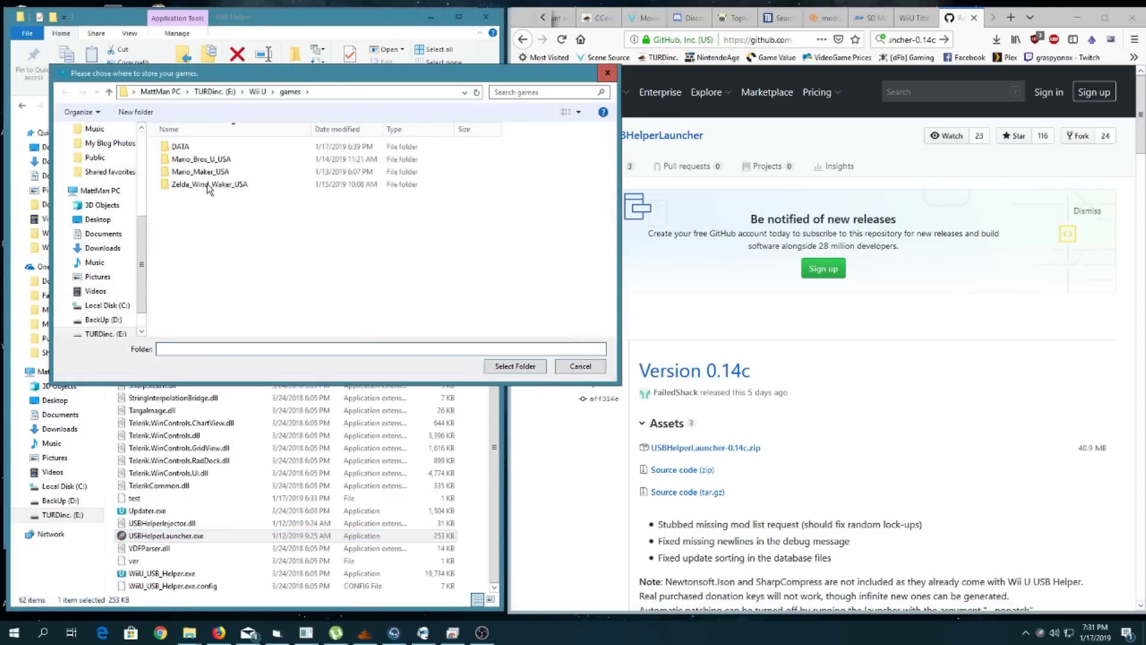
{"action": "left_click", "coordinate": [505, 367]}
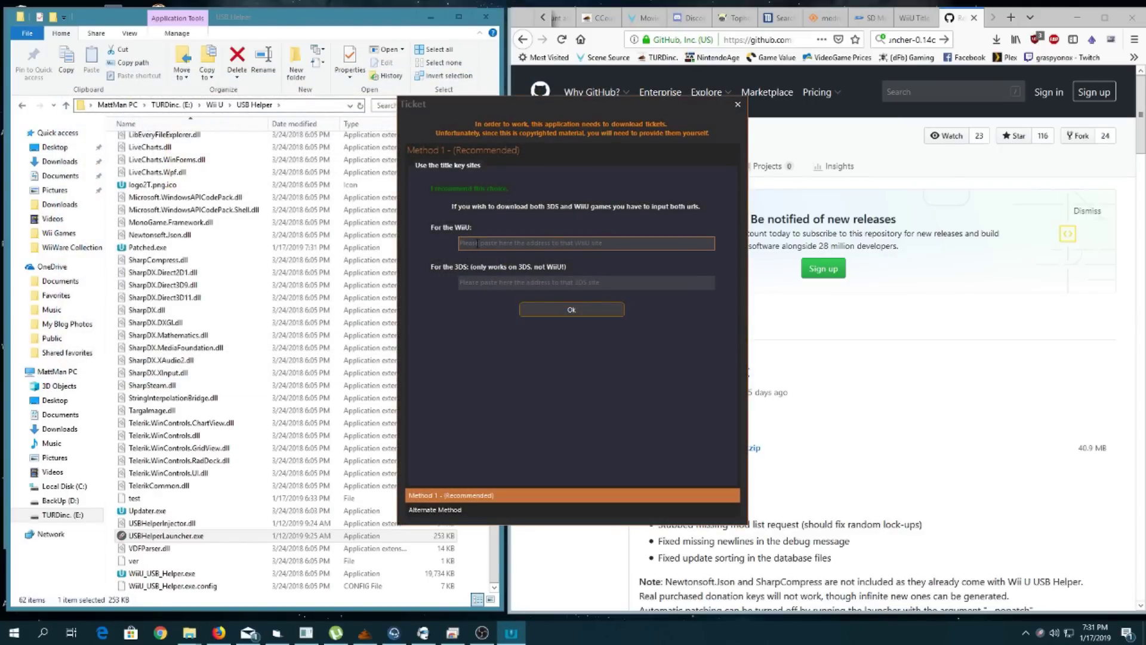
Step: Move the Ticket window clear of the browser and copy the web address of the Wii U Title Key Database site
{"action": "left_click_drag", "start_coordinate": [588, 106], "coordinate": [324, 51]}
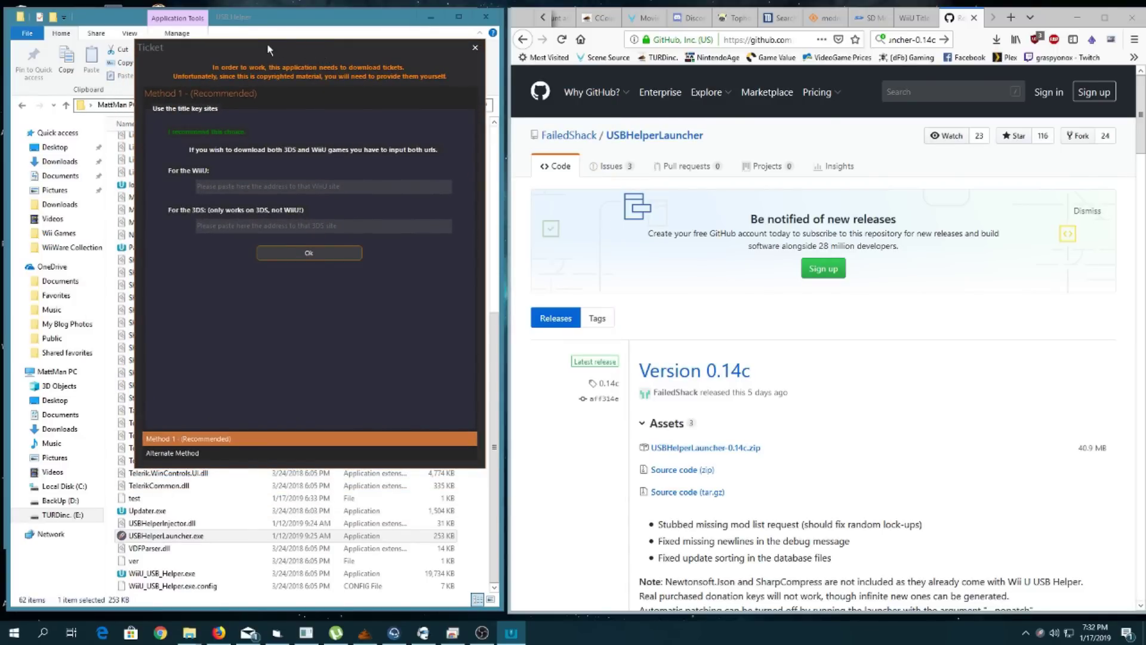
{"action": "left_click", "coordinate": [913, 18]}
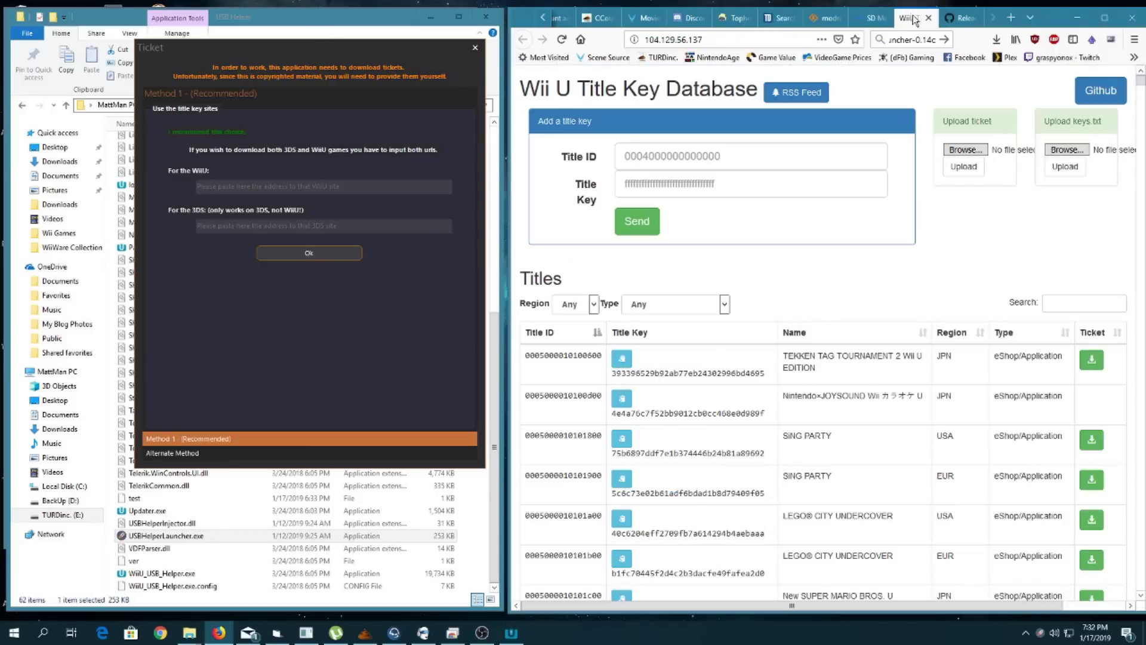
{"action": "left_click", "coordinate": [715, 38]}
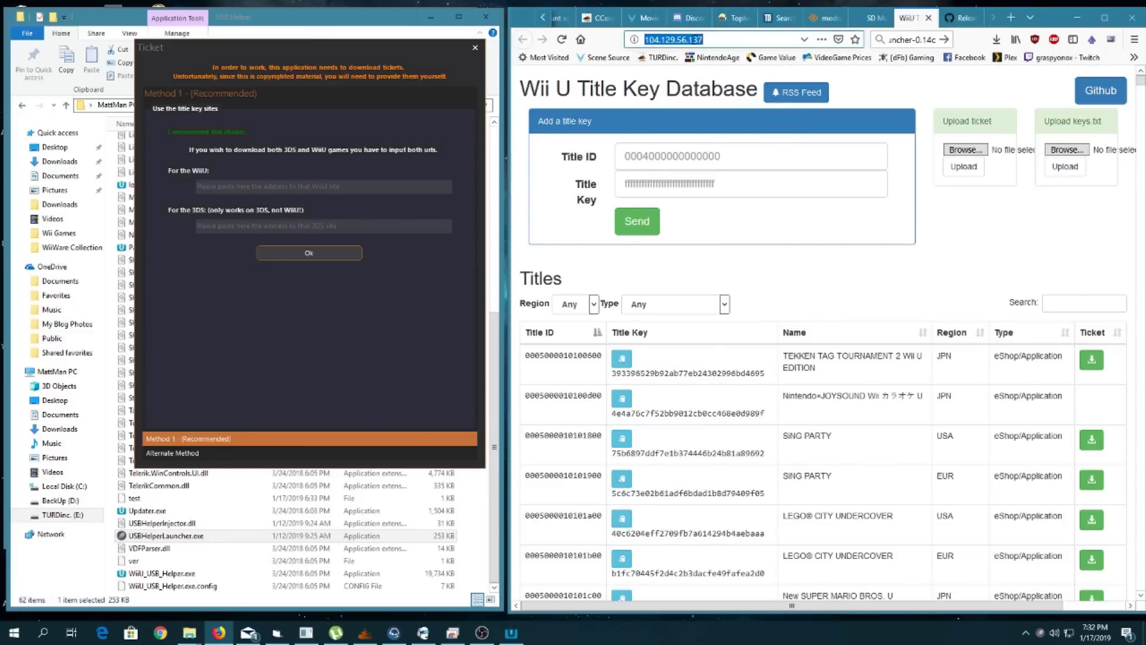
{"action": "right_click", "coordinate": [691, 39]}
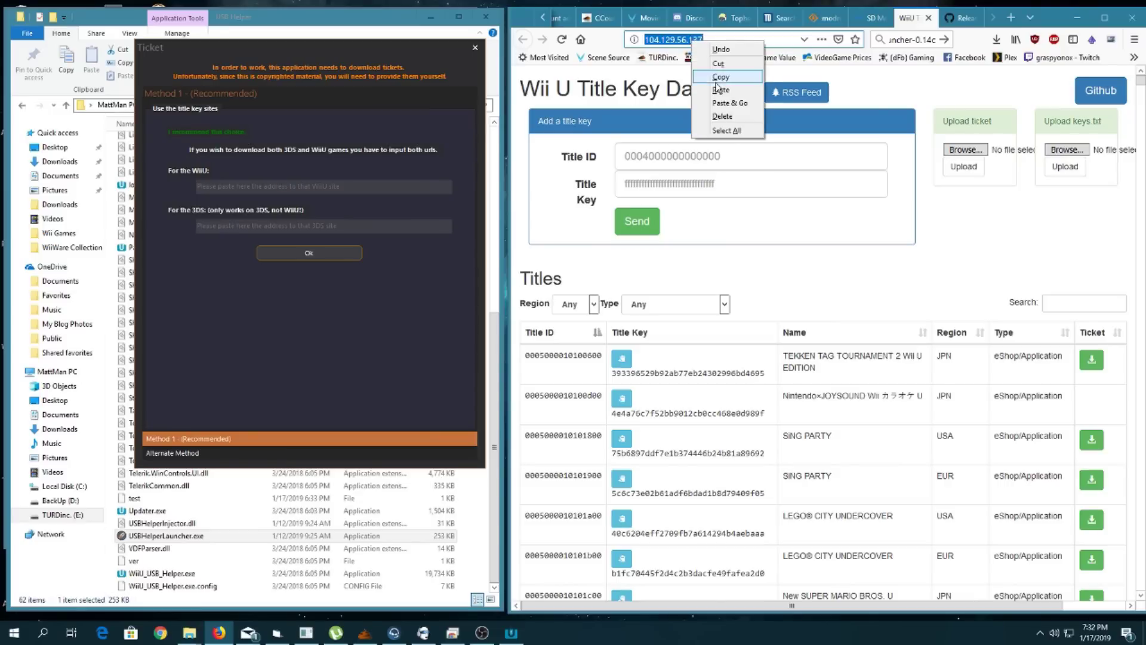
{"action": "left_click", "coordinate": [724, 81]}
{"action": "left_click", "coordinate": [253, 186]}
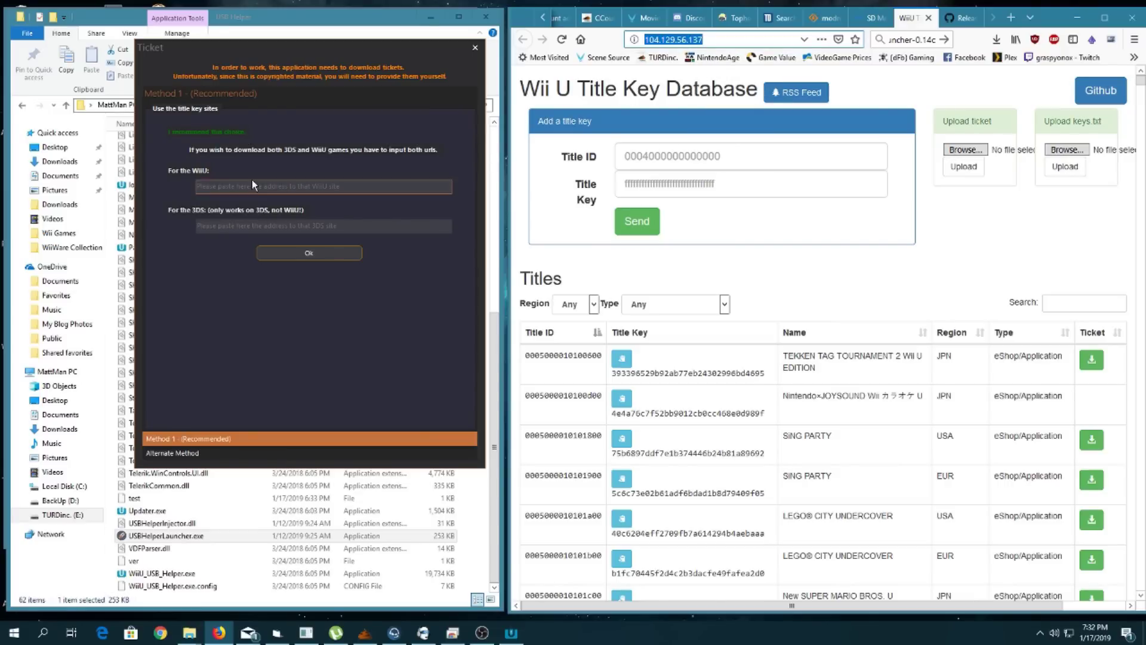
{"action": "right_click", "coordinate": [253, 186]}
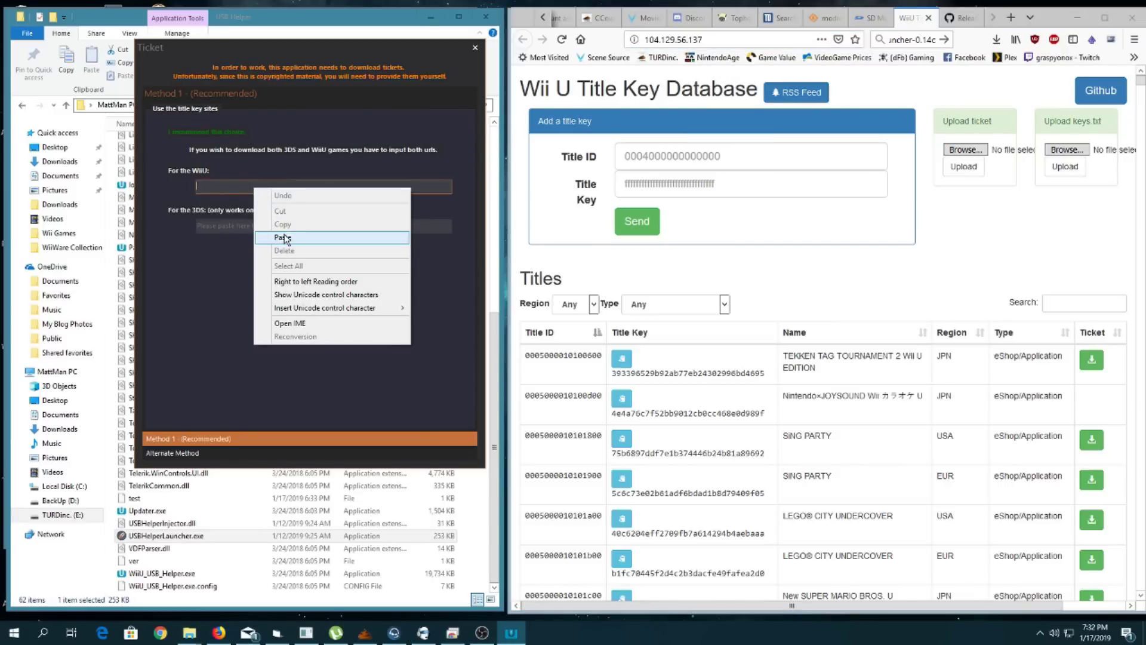
{"action": "left_click", "coordinate": [278, 234]}
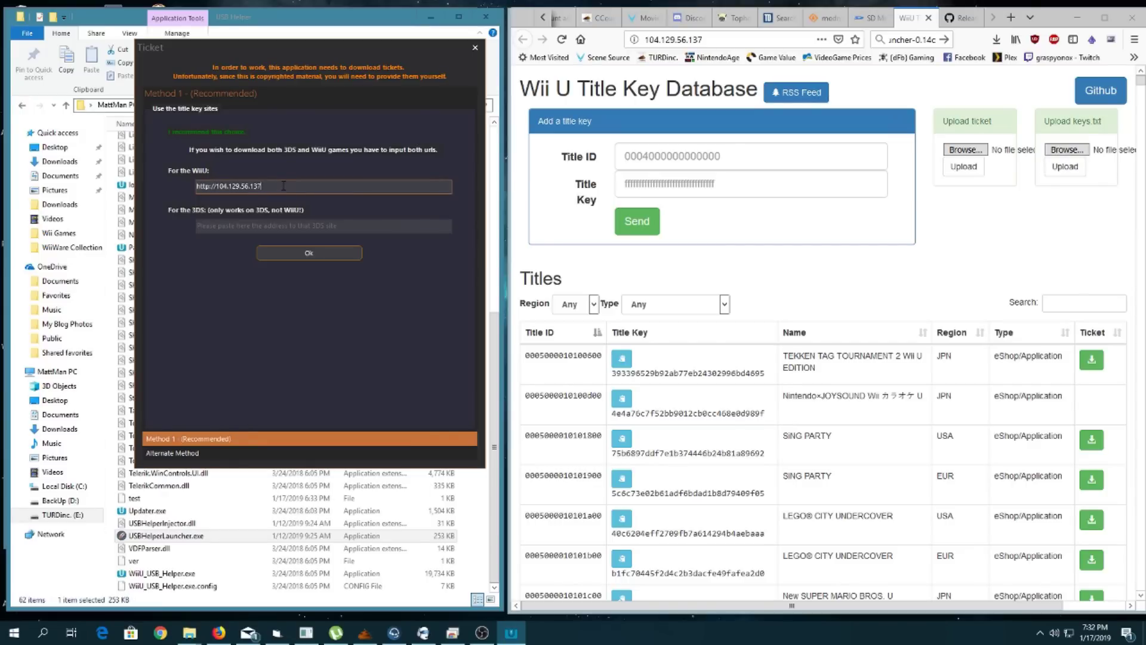
{"action": "left_click_drag", "start_coordinate": [266, 186], "coordinate": [187, 180]}
{"action": "left_click_drag", "start_coordinate": [243, 43], "coordinate": [762, 96]}
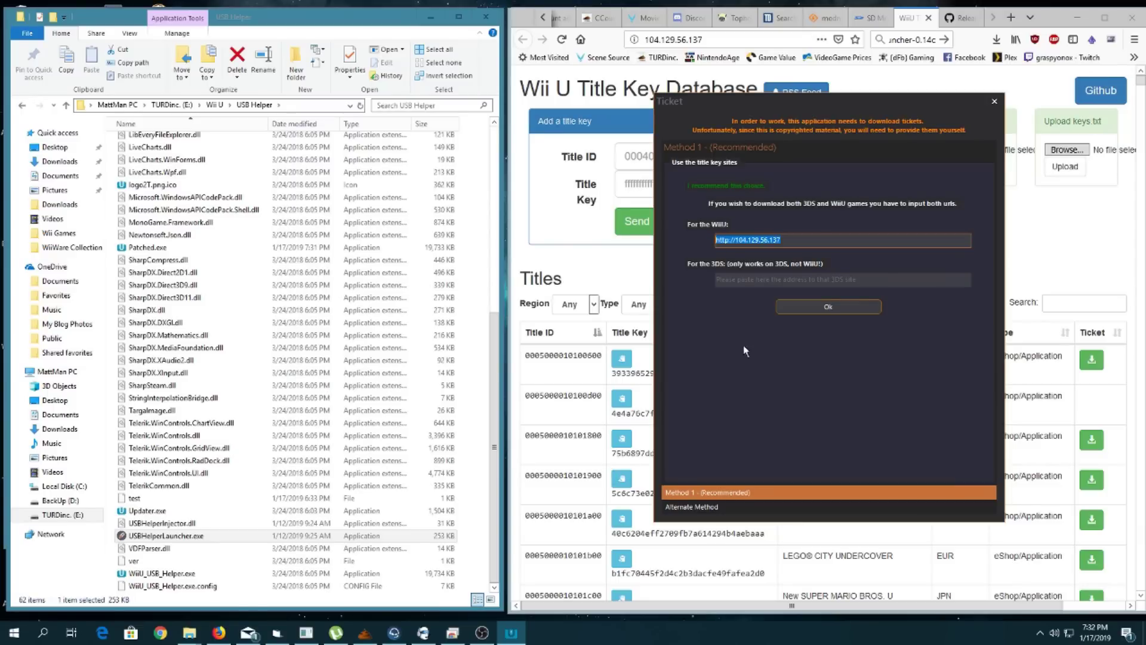
{"action": "left_click", "coordinate": [827, 308]}
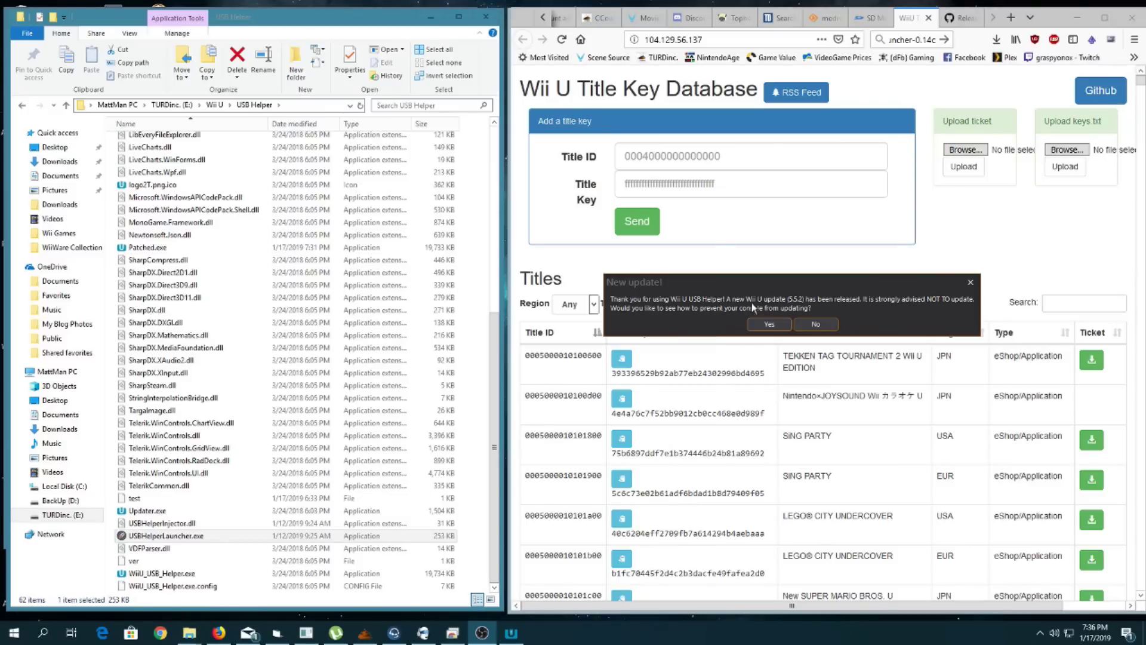
Step: Decline the guide on preventing console updates and search the Wii U USB Helper game library for "zelda"
{"action": "left_click", "coordinate": [824, 324]}
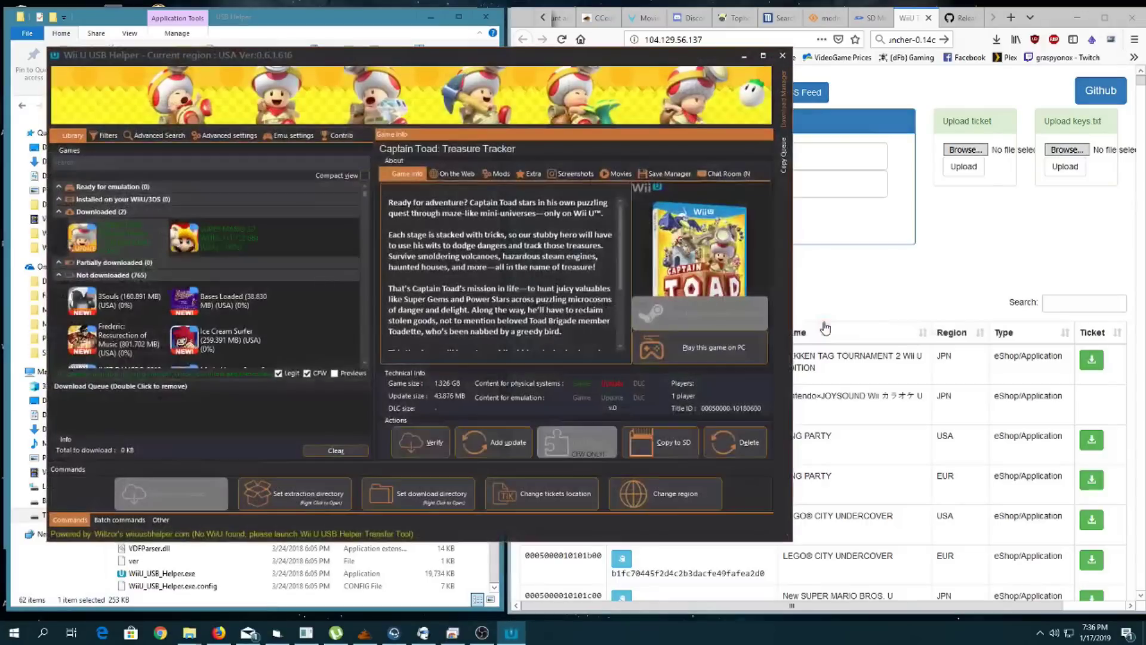
{"action": "left_click_drag", "start_coordinate": [634, 61], "coordinate": [975, 27]}
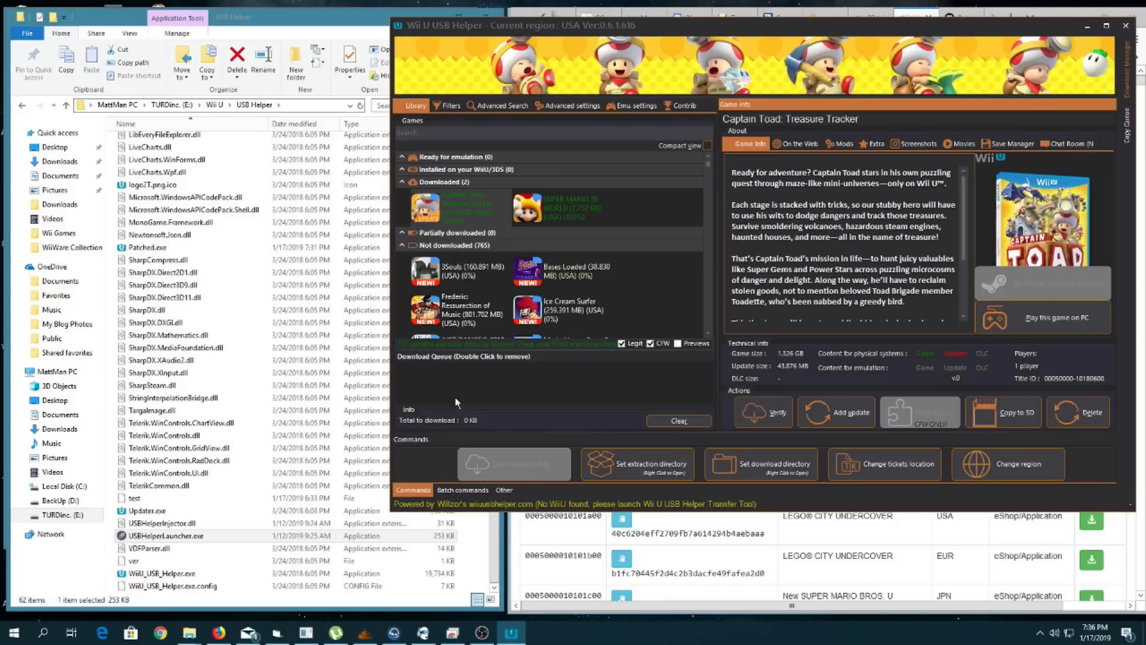
{"action": "left_click", "coordinate": [445, 133]}
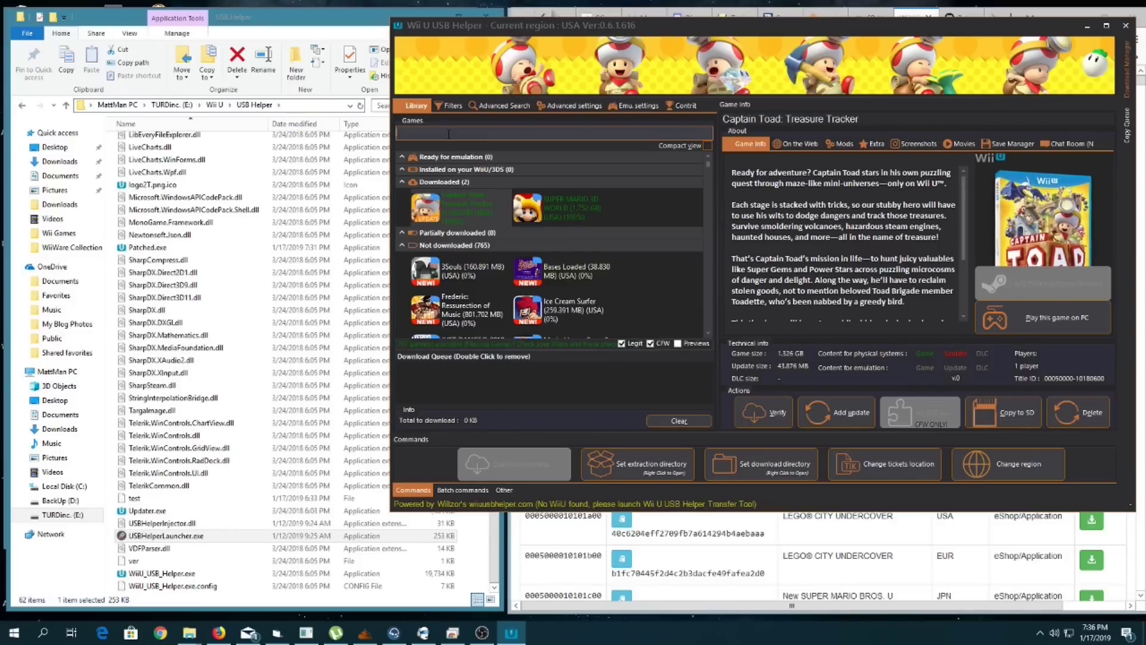
{"action": "type", "text": "ze"}
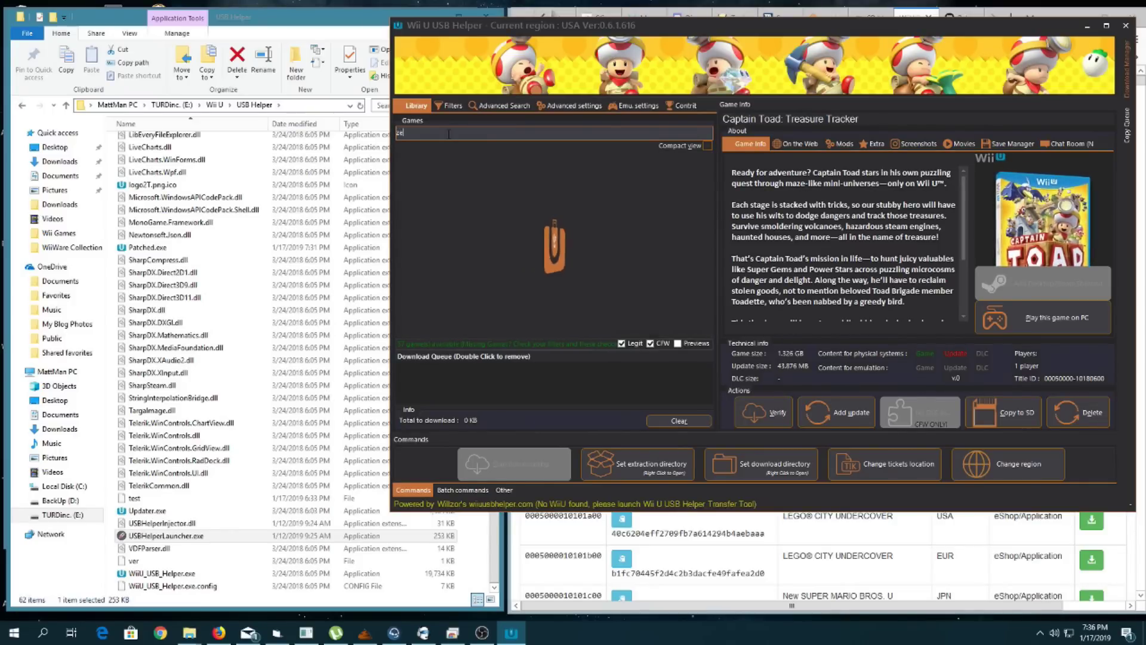
{"action": "type", "text": "lda"}
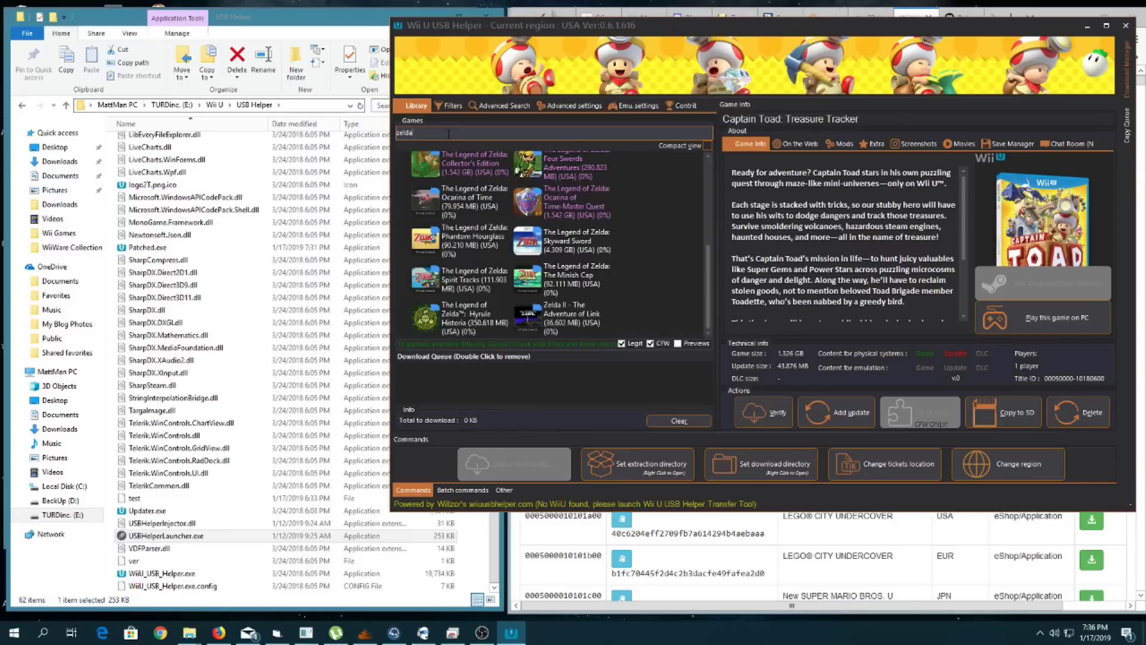
{"action": "scroll", "coordinate": [544, 215], "scroll_direction": "up", "scroll_amount": 3}
{"action": "scroll", "coordinate": [547, 214], "scroll_direction": "up", "scroll_amount": 3}
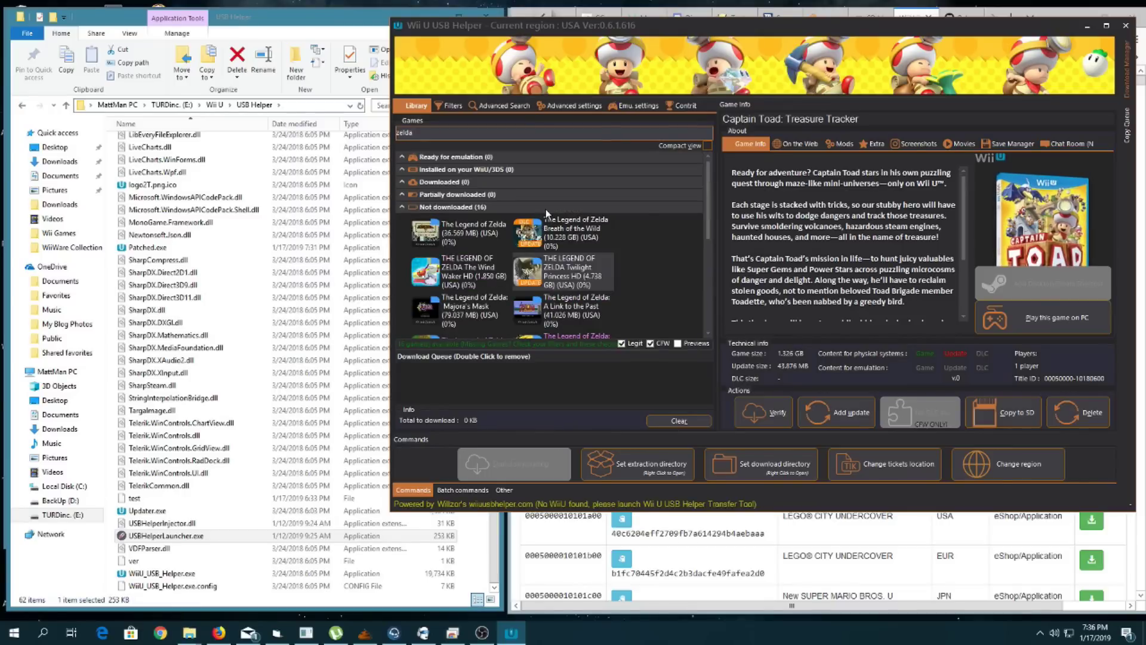
Step: Add THE LEGEND OF ZELDA The Wind Waker HD (USA) to the download queue and start downloading it
{"action": "left_click", "coordinate": [460, 279]}
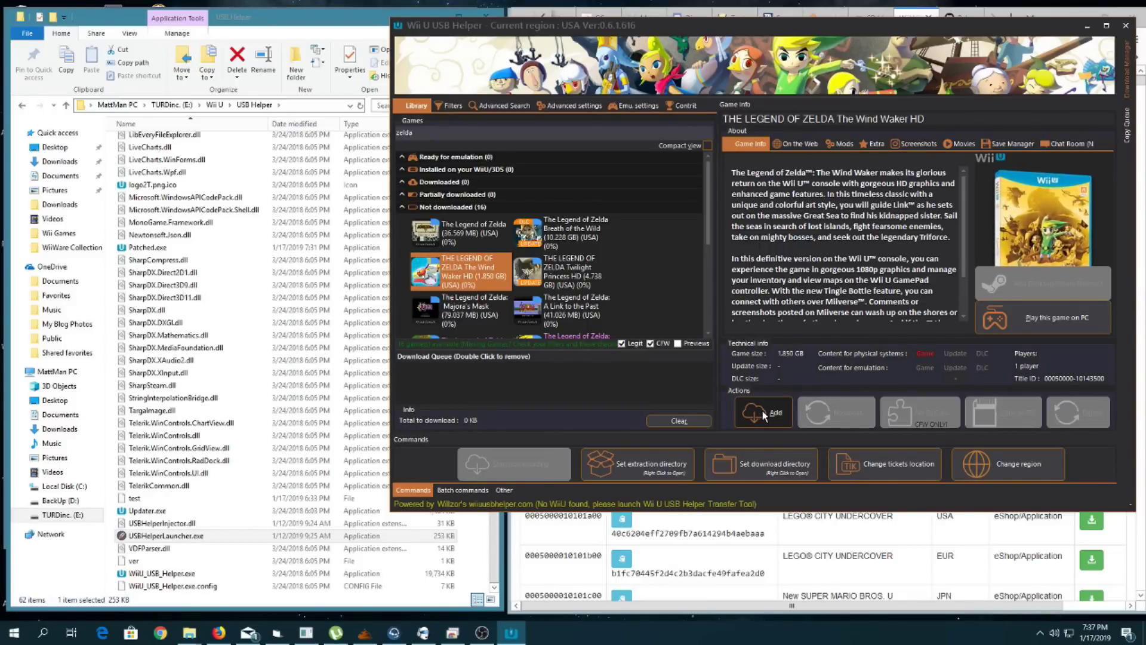
{"action": "left_click", "coordinate": [762, 410]}
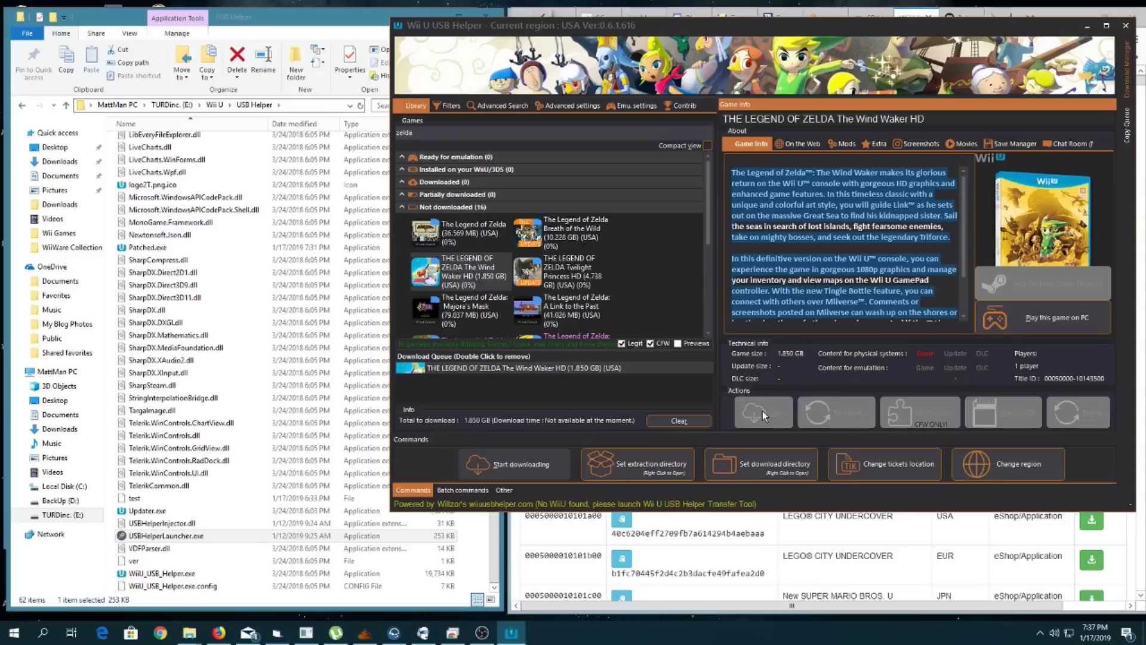
{"action": "left_click", "coordinate": [537, 466]}
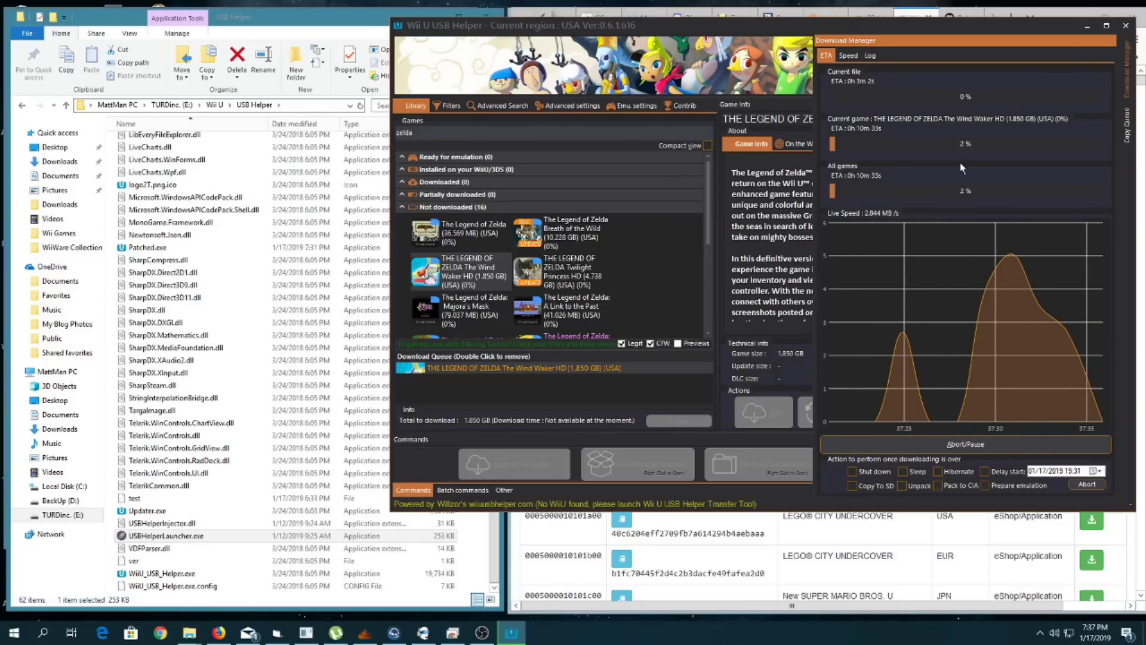
Step: Dismiss the Download Manager tip and minimize the Wii U USB Helper window
{"action": "left_click", "coordinate": [1088, 27]}
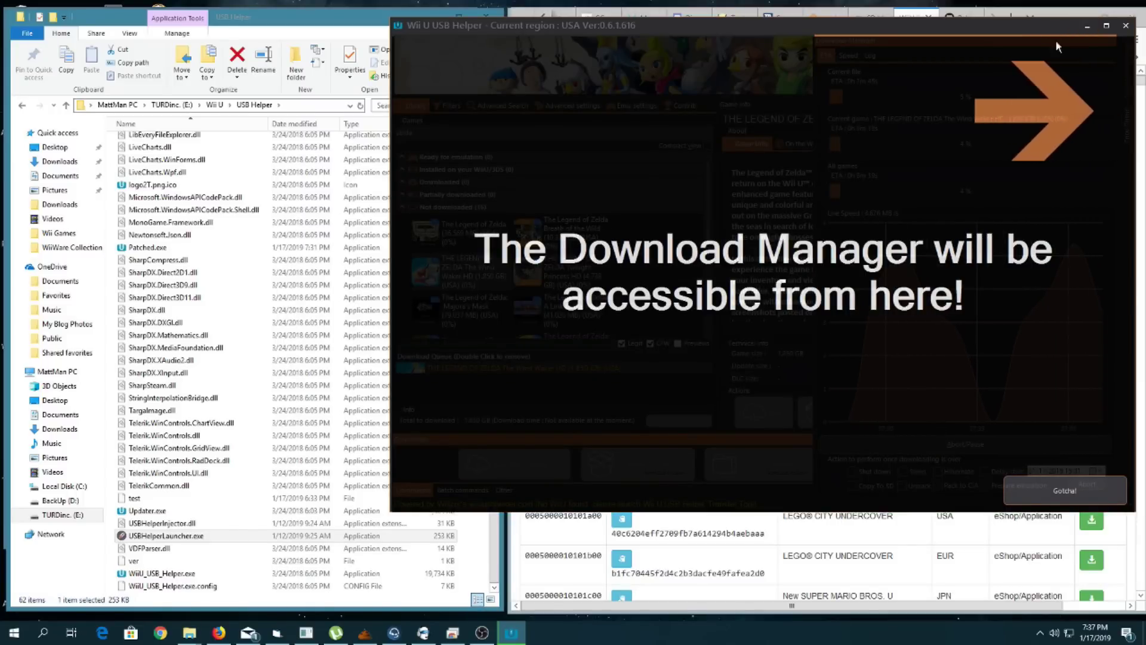
{"action": "left_click", "coordinate": [1107, 101]}
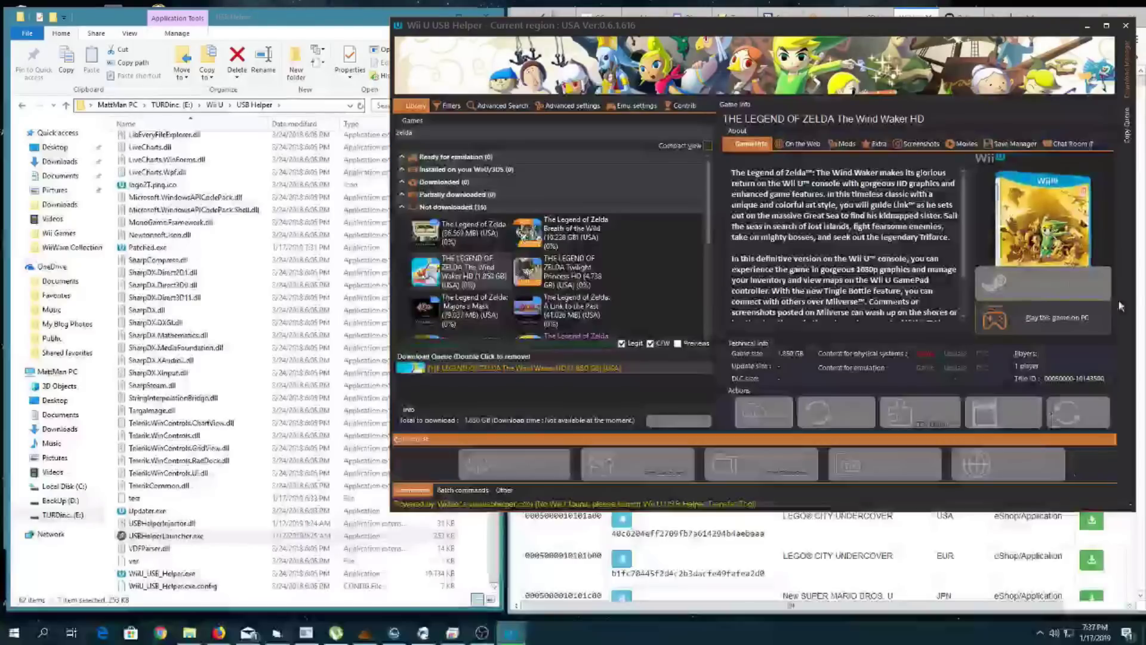
{"action": "left_click", "coordinate": [1087, 26]}
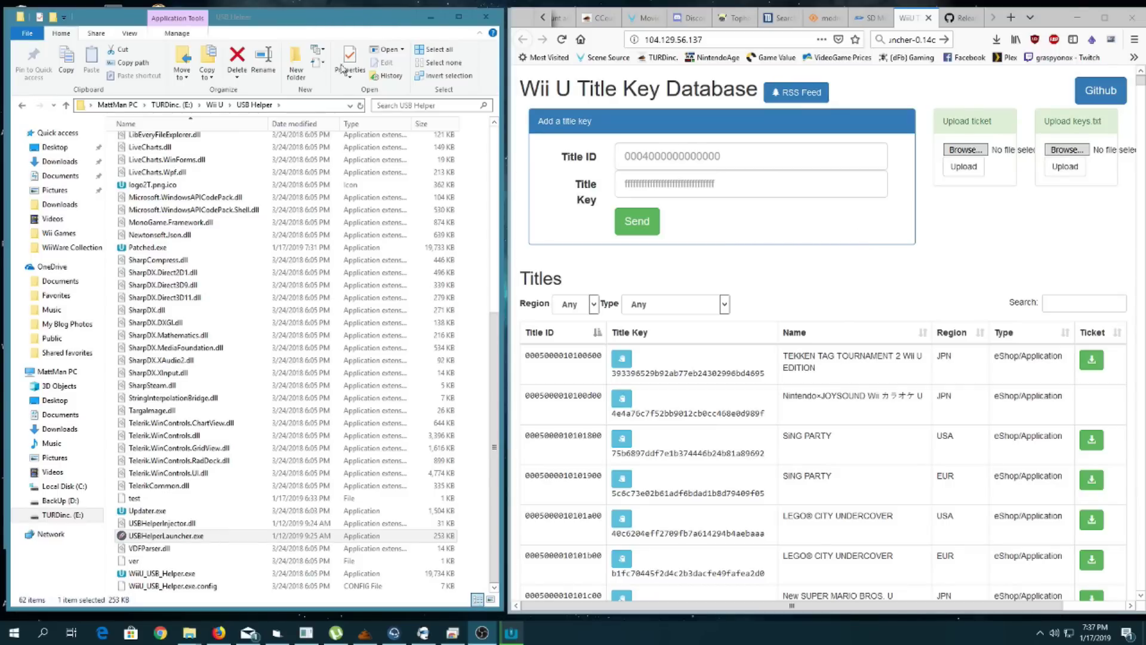
Step: Go up to the E:\Wii U folder and try to run uTikDownloadHelper.exe, quitting at the exception prompt
{"action": "left_click", "coordinate": [215, 105]}
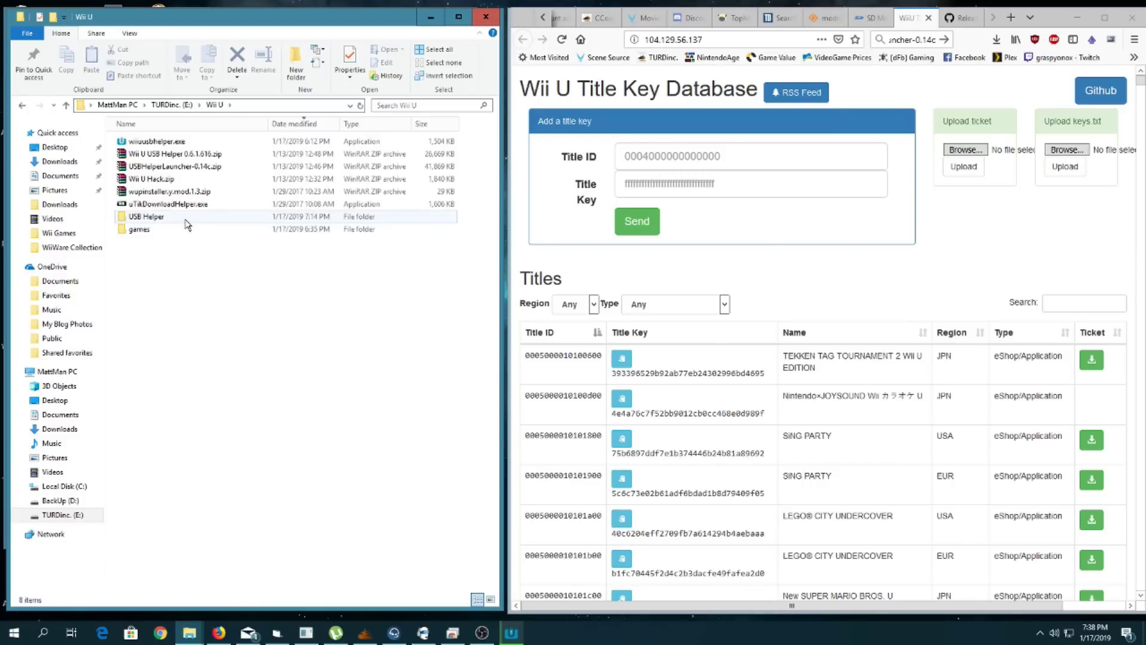
{"action": "mouse_move", "coordinate": [177, 210]}
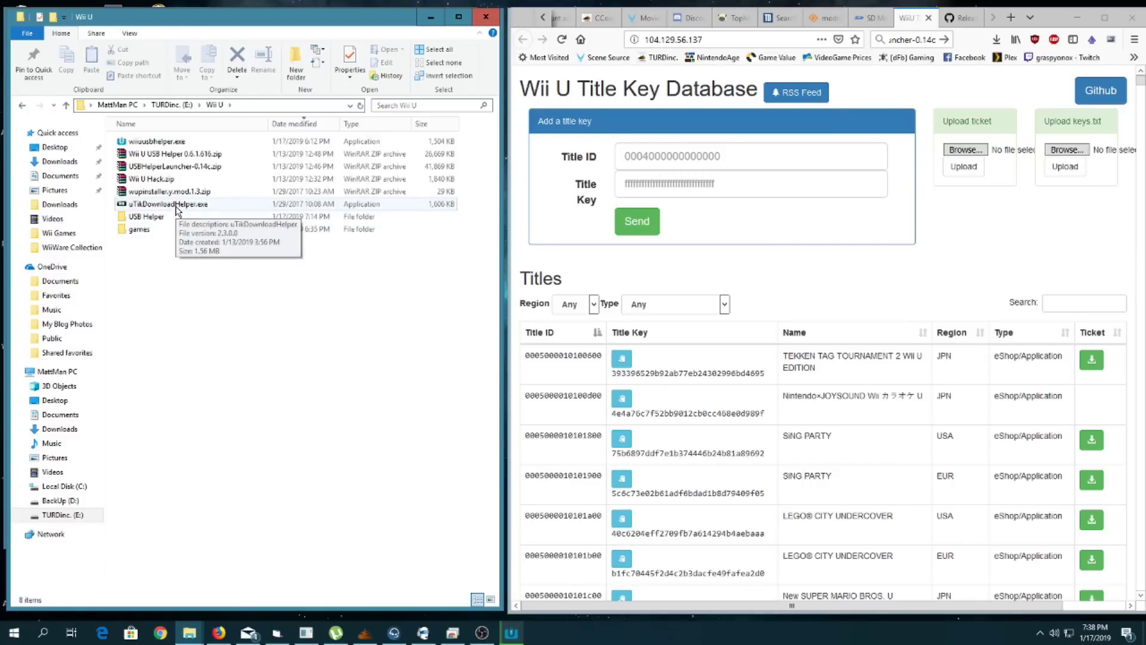
{"action": "double_click", "coordinate": [176, 209]}
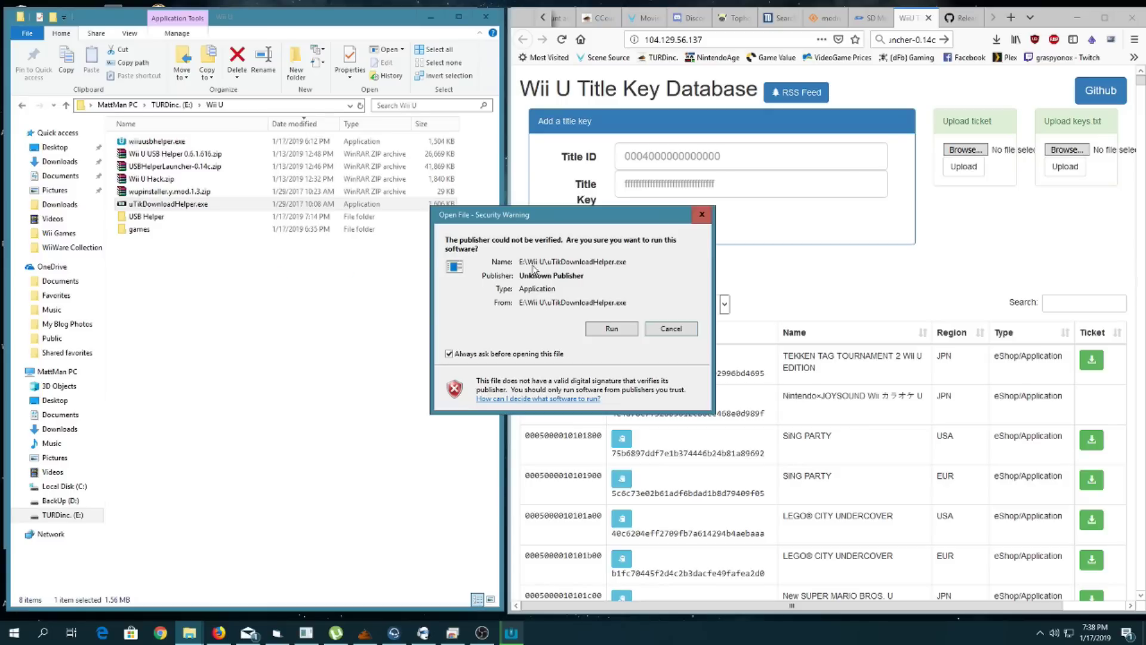
{"action": "left_click", "coordinate": [613, 329]}
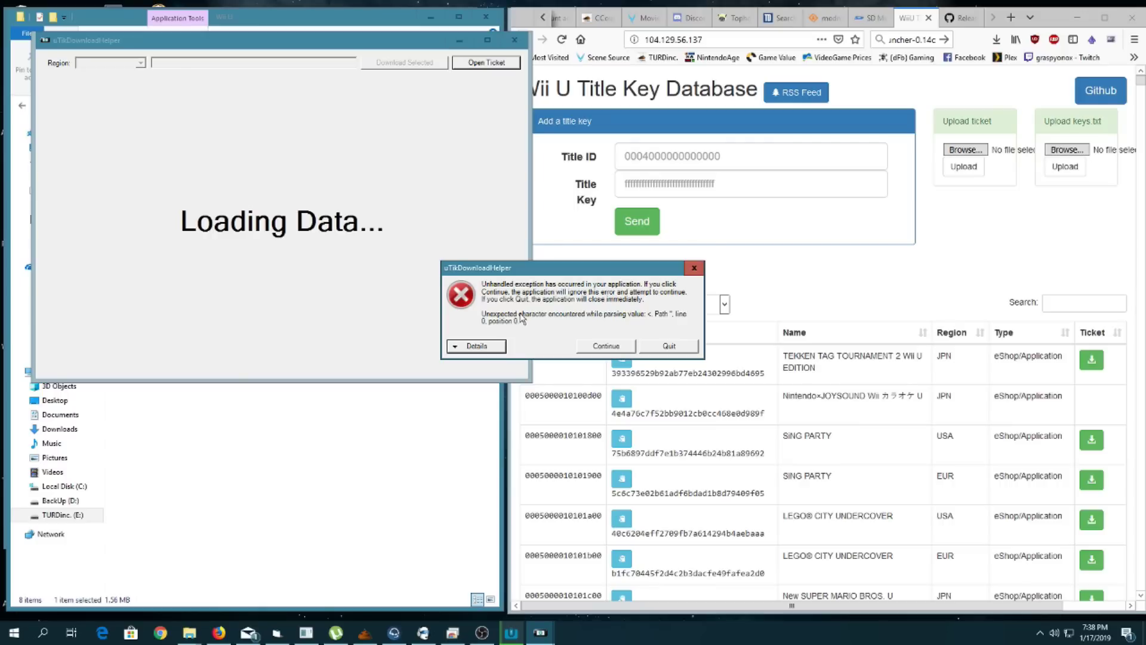
{"action": "left_click", "coordinate": [678, 350]}
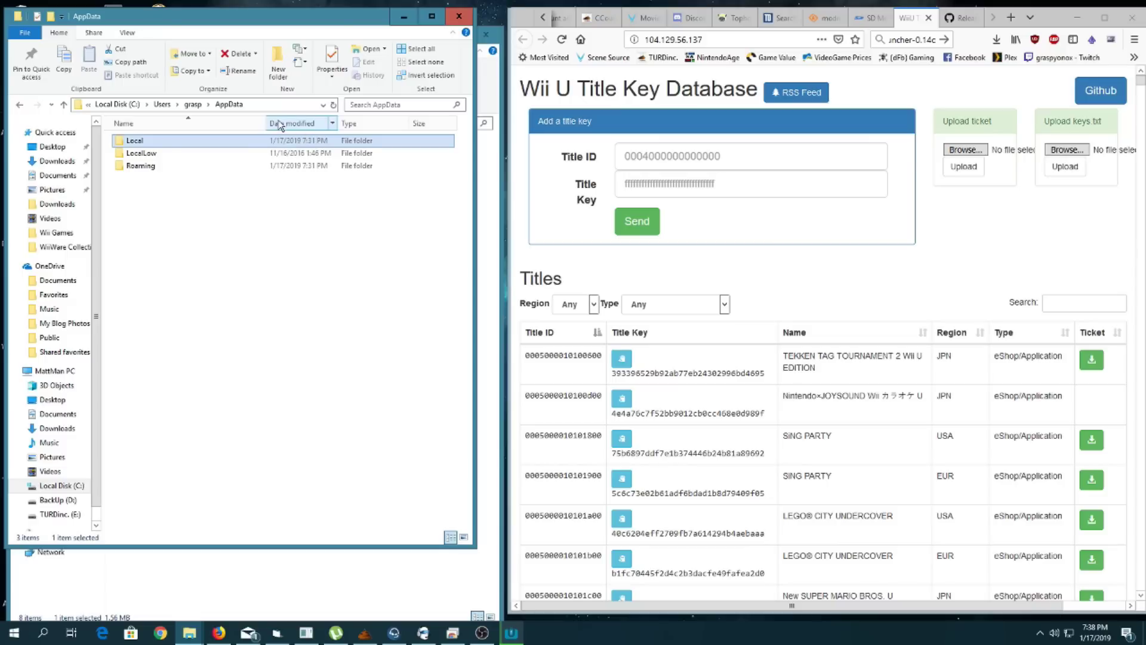
Step: Browse from the C: drive through the user profile to the AppData\Local\uTikDownloadHelper folder
{"action": "left_click", "coordinate": [140, 104]}
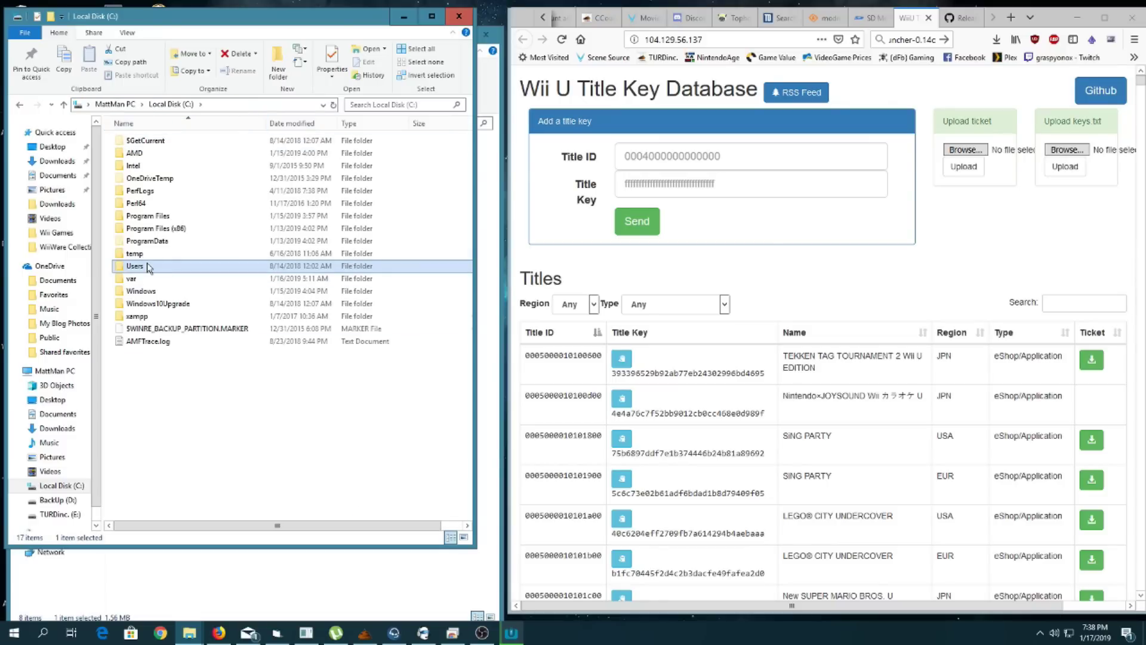
{"action": "double_click", "coordinate": [148, 267]}
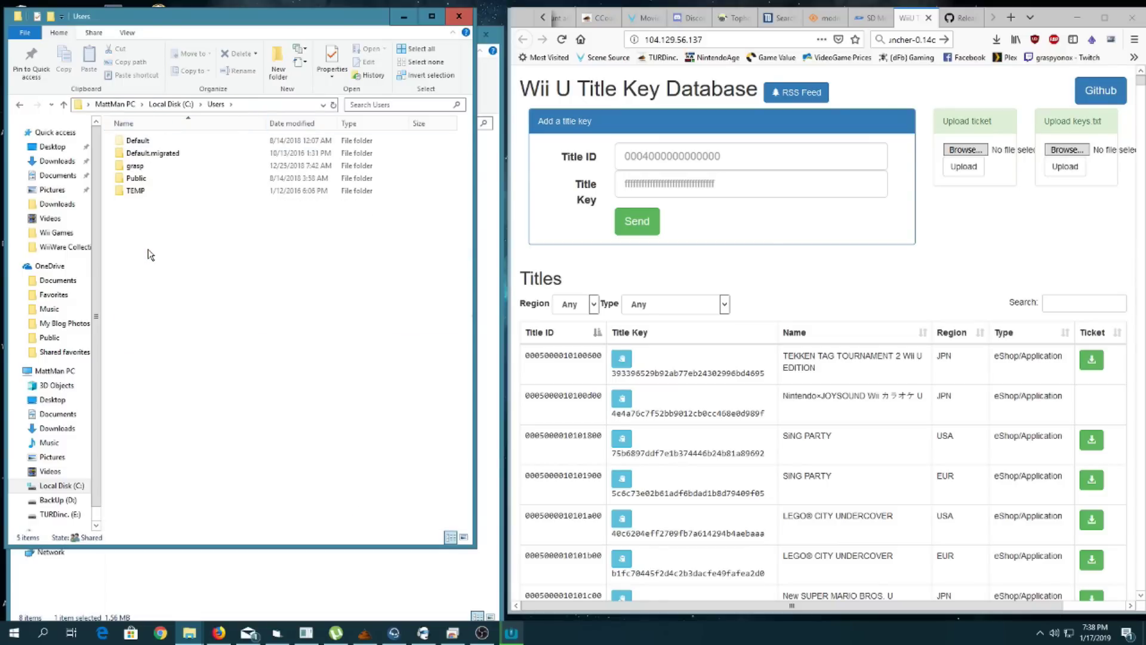
{"action": "double_click", "coordinate": [143, 165]}
{"action": "left_click", "coordinate": [177, 280]}
{"action": "double_click", "coordinate": [177, 279]}
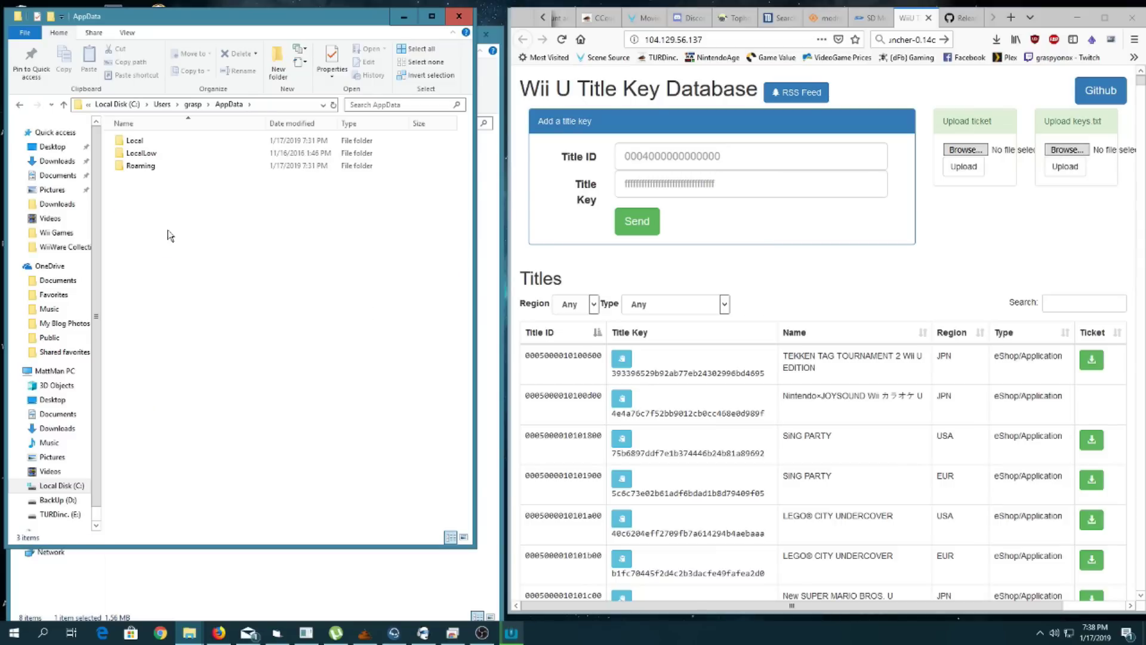
{"action": "double_click", "coordinate": [136, 142]}
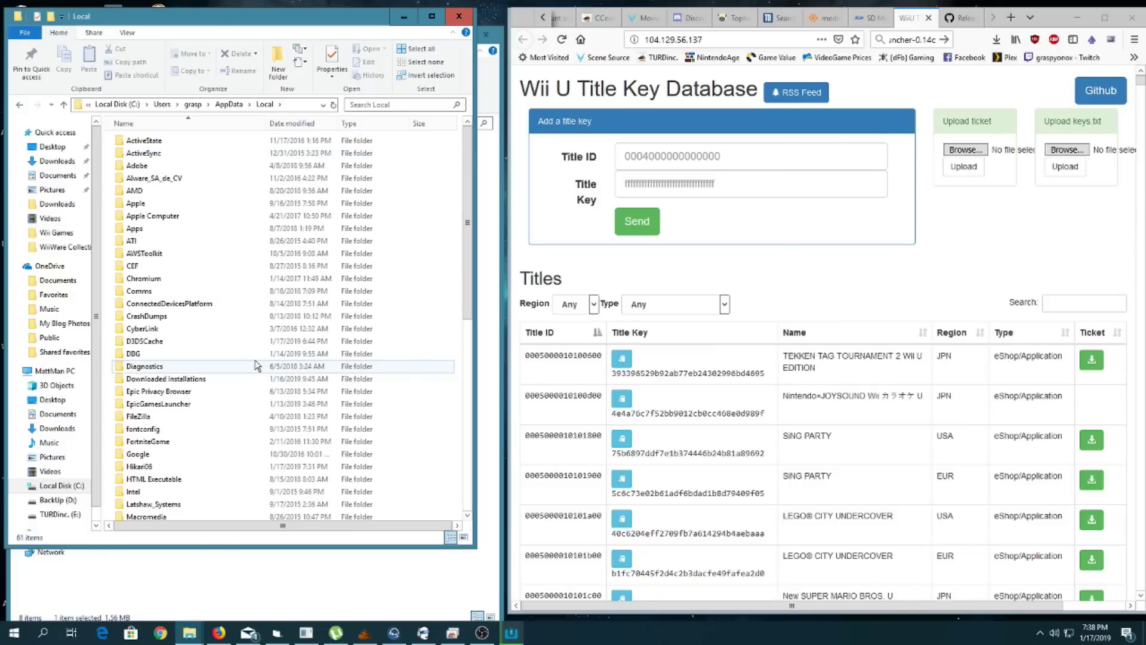
{"action": "scroll", "coordinate": [255, 366], "scroll_direction": "down", "scroll_amount": 10}
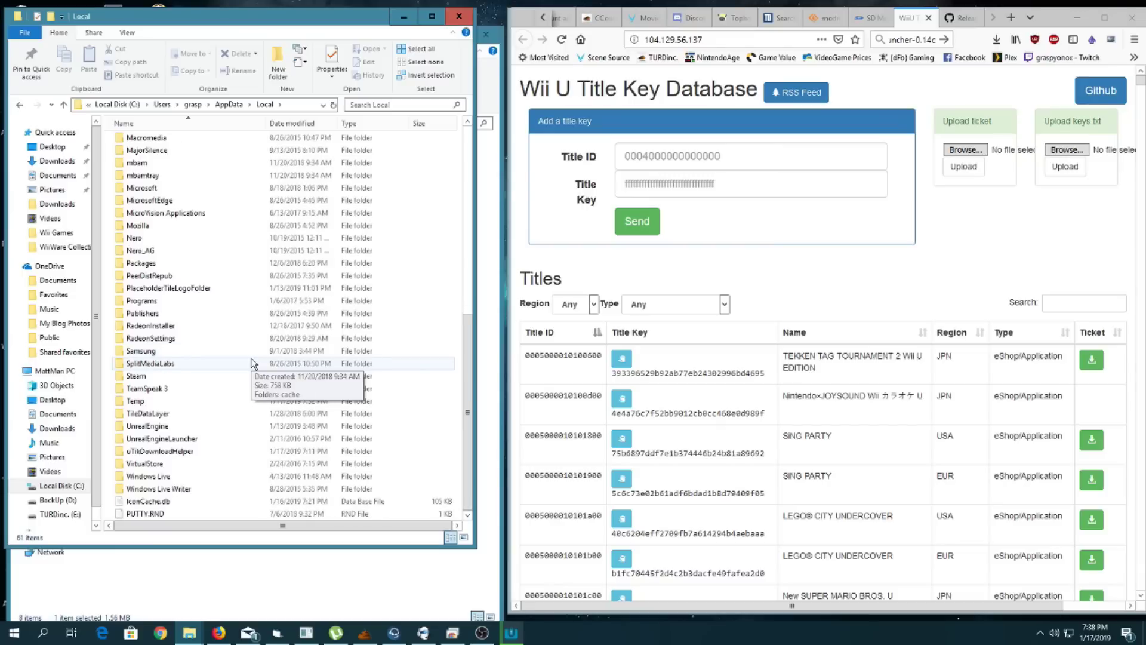
{"action": "double_click", "coordinate": [152, 452]}
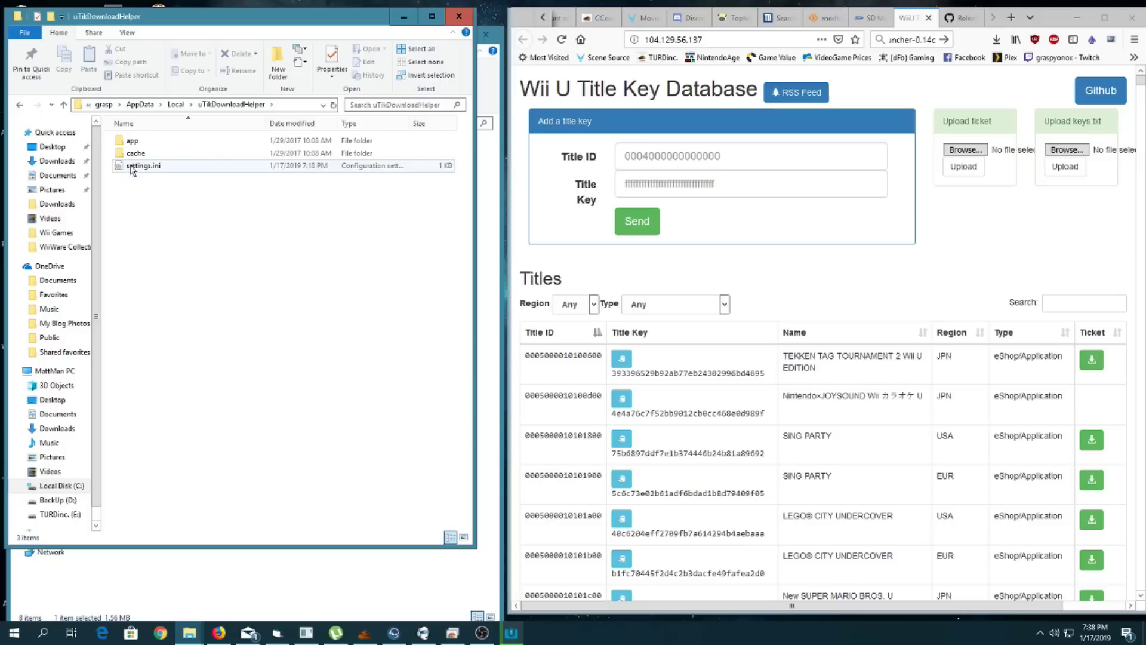
Step: Open settings.ini from the uTikDownloadHelper folder in EditPlus and move the editor window clear of the screen edge
{"action": "right_click", "coordinate": [142, 169]}
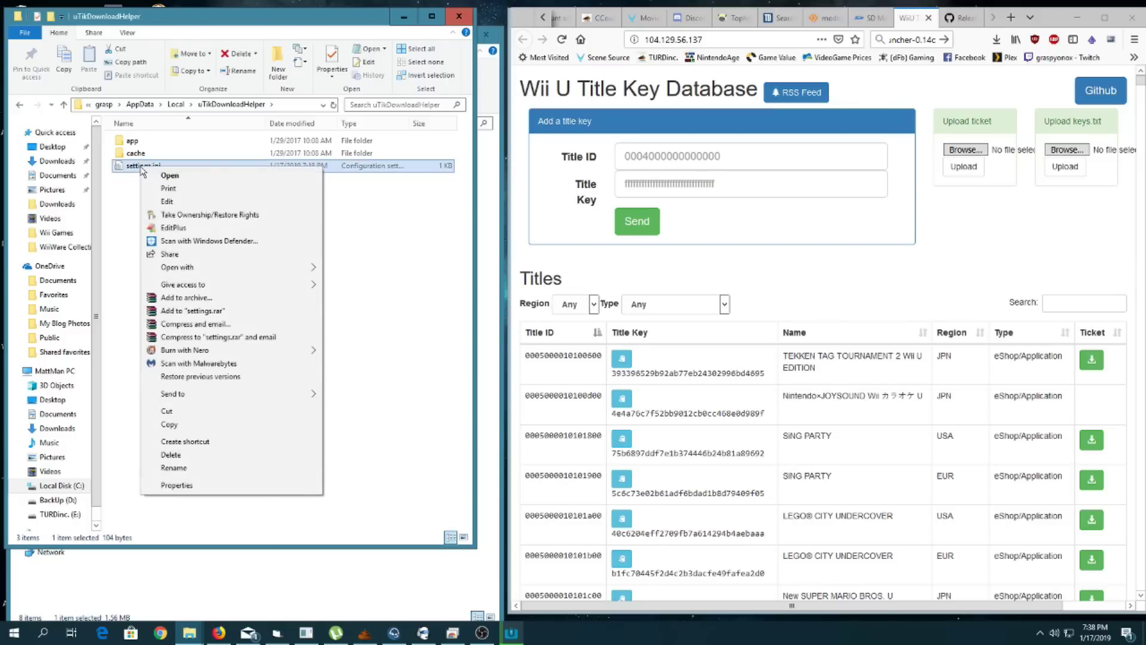
{"action": "left_click", "coordinate": [176, 230]}
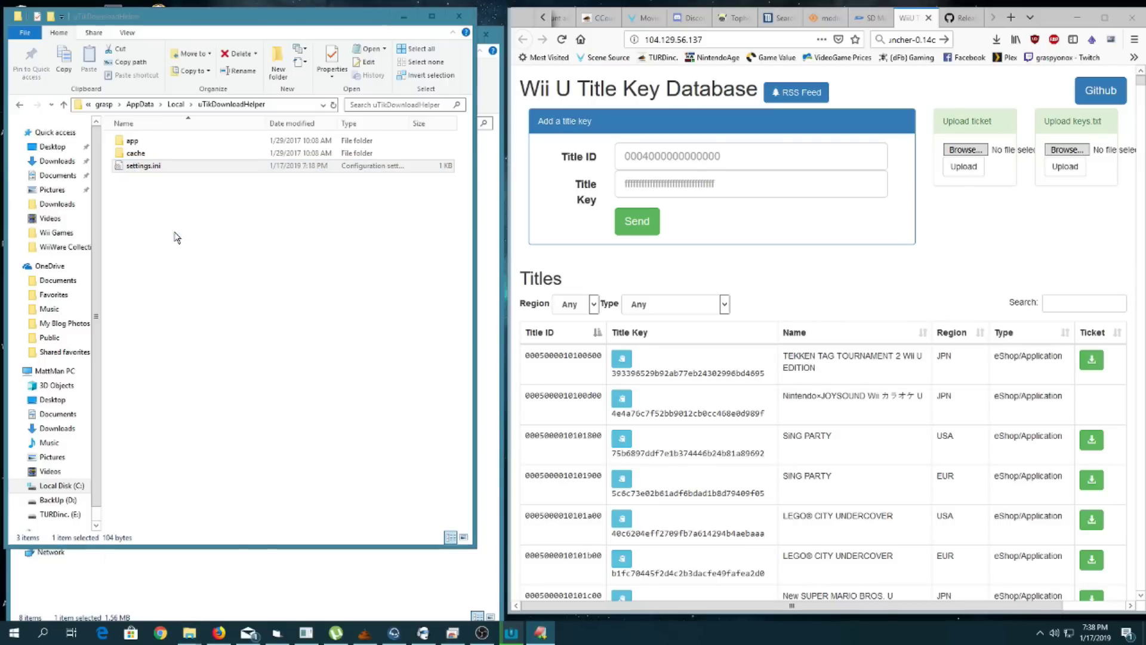
{"action": "left_click_drag", "start_coordinate": [814, 68], "coordinate": [512, 42]}
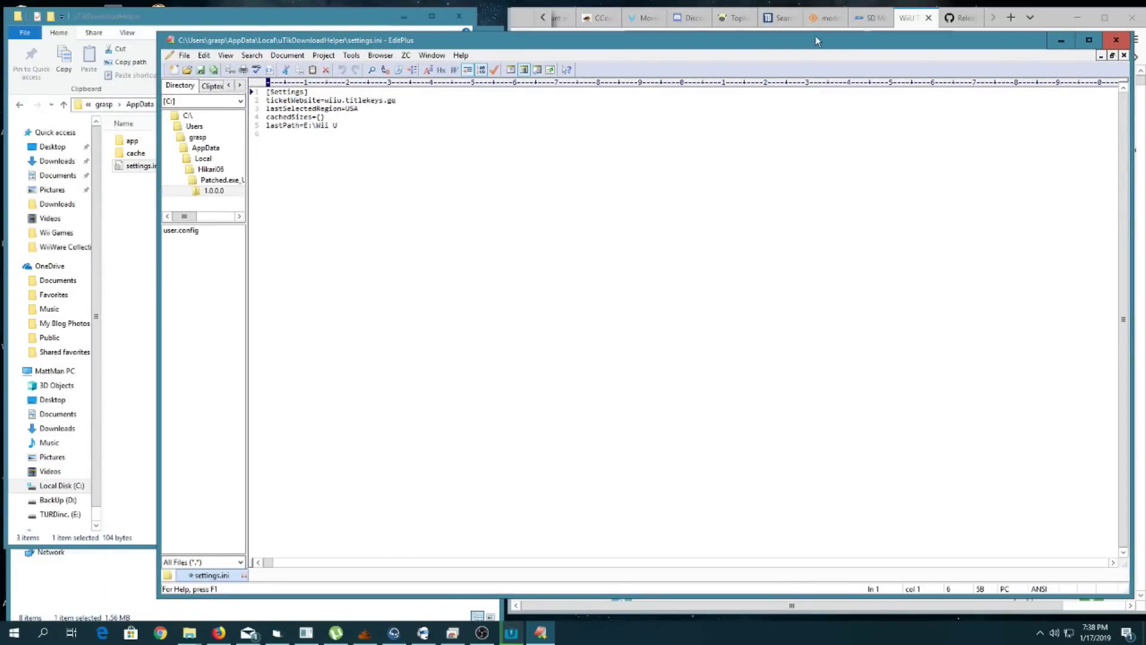
Step: Switch to the browser and copy the web address of the Wii U Title Key Database site
{"action": "left_click", "coordinate": [900, 26]}
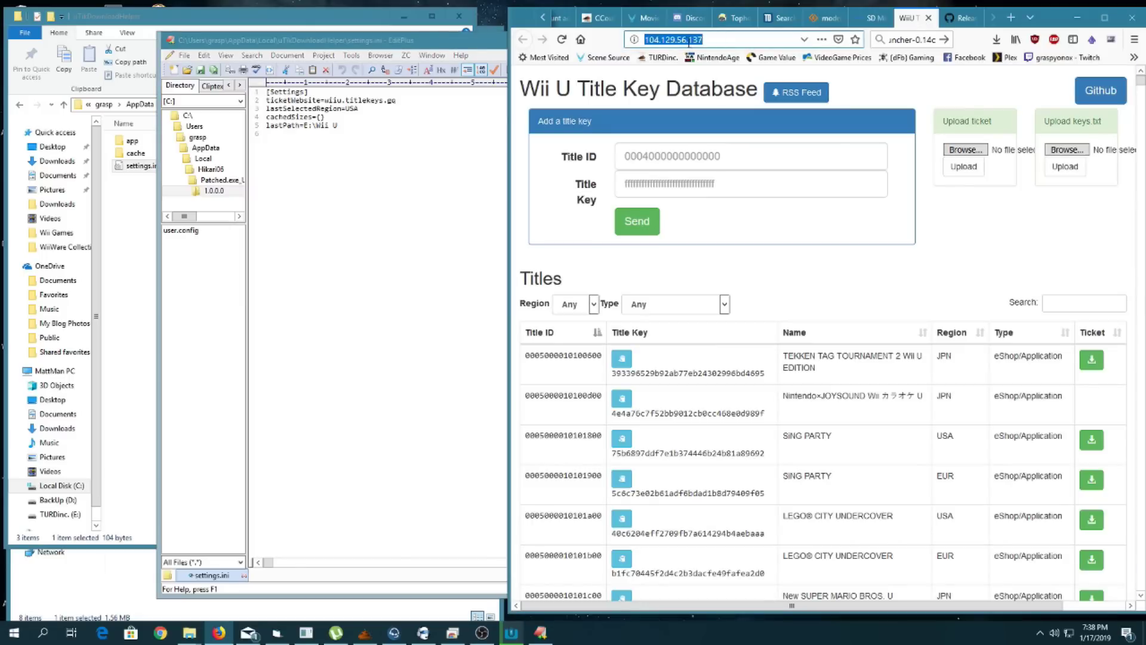
{"action": "right_click", "coordinate": [691, 39]}
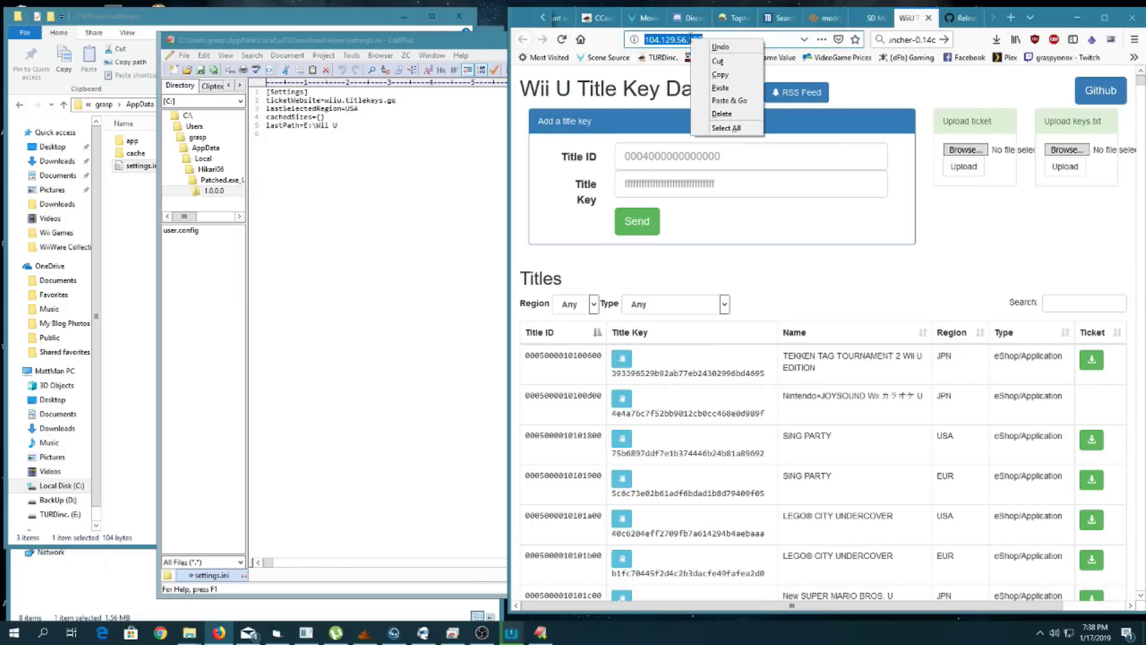
{"action": "left_click", "coordinate": [720, 74]}
{"action": "left_click", "coordinate": [450, 167]}
{"action": "left_click", "coordinate": [401, 100]}
{"action": "left_click_drag", "start_coordinate": [401, 100], "coordinate": [327, 95]}
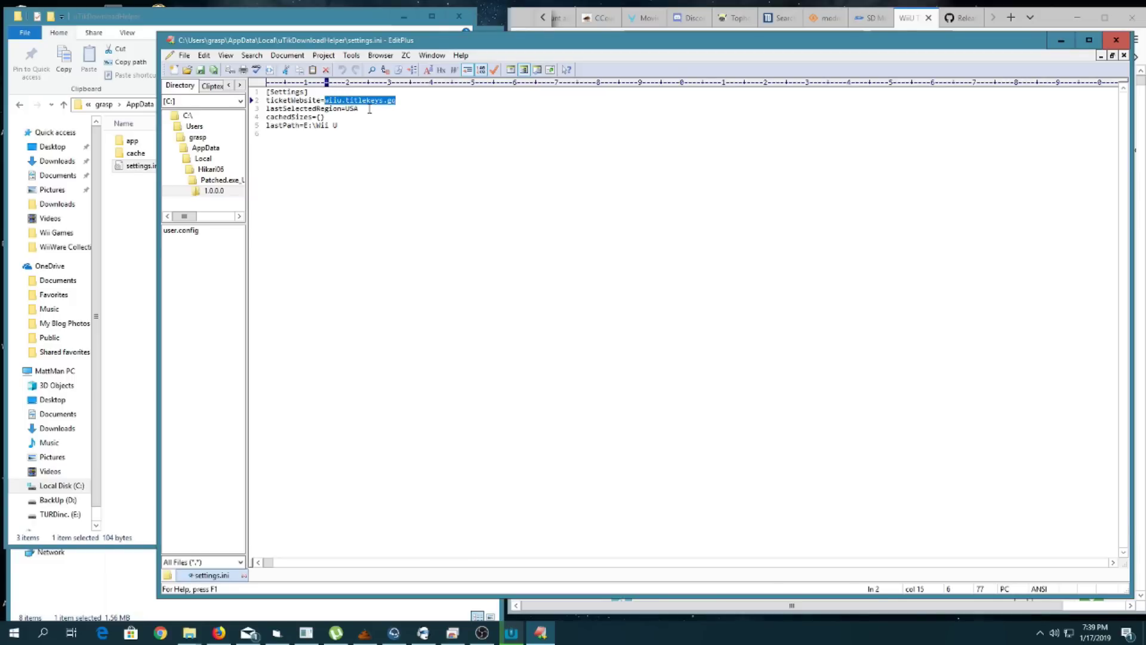
{"action": "key", "text": "Delete"}
{"action": "right_click", "coordinate": [370, 102]}
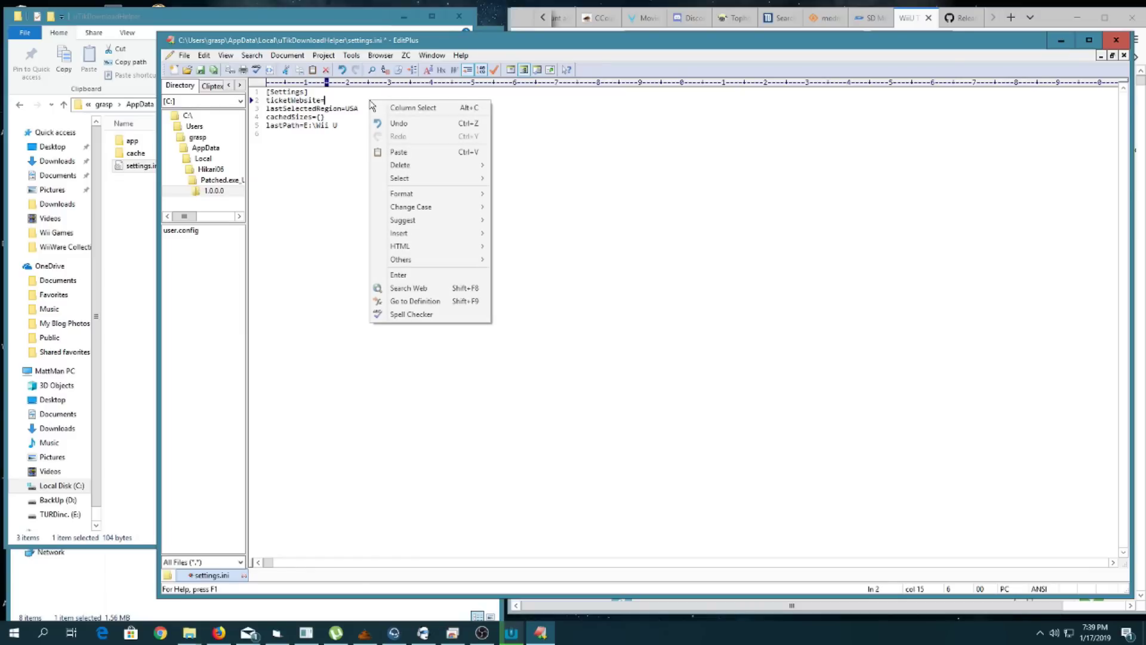
{"action": "left_click", "coordinate": [399, 153]}
{"action": "left_click", "coordinate": [354, 100]}
{"action": "left_click_drag", "start_coordinate": [354, 100], "coordinate": [327, 105]}
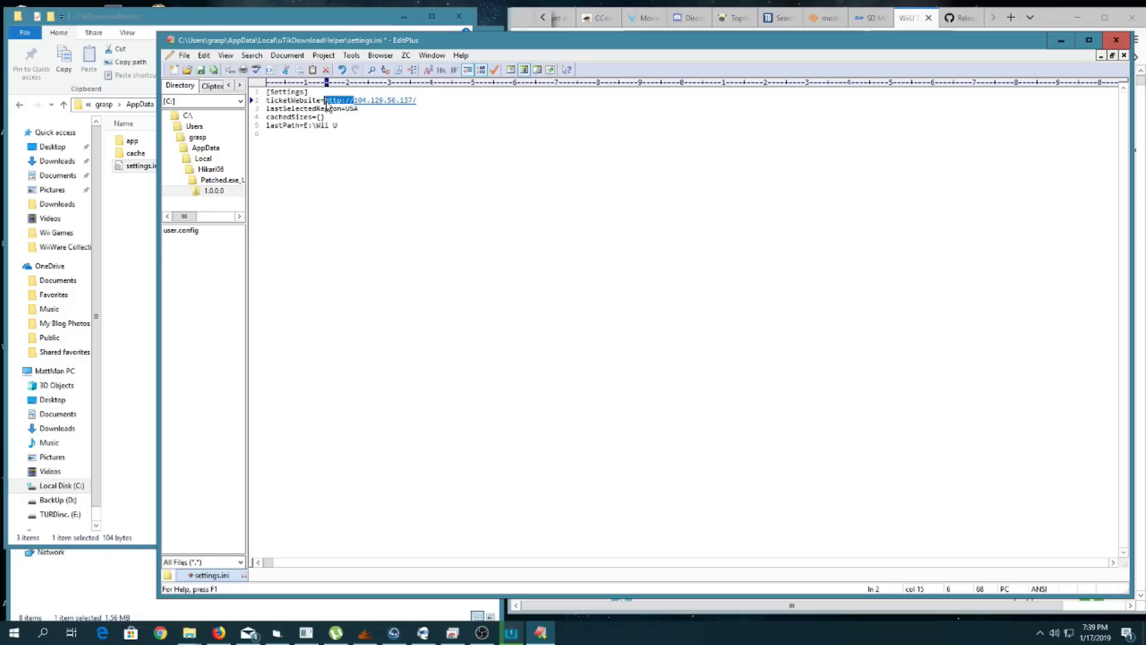
{"action": "key", "text": "Delete"}
{"action": "left_click", "coordinate": [395, 100]}
{"action": "key", "text": "BackSpace"}
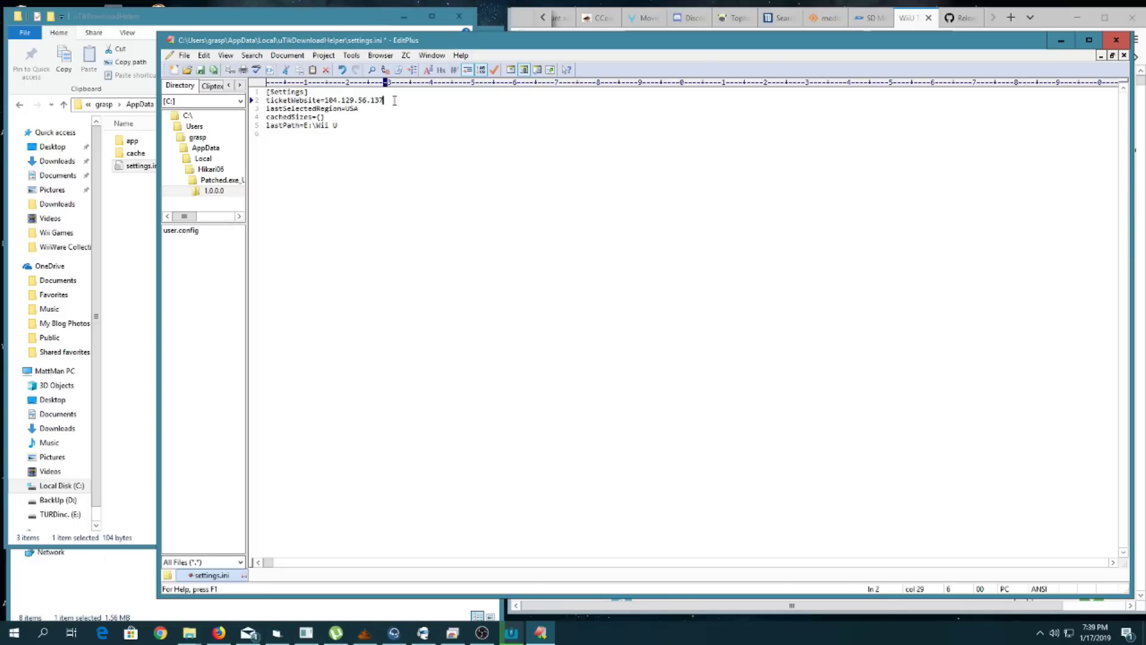
Step: Close EditPlus and save the changes to settings.ini
{"action": "left_click", "coordinate": [589, 204]}
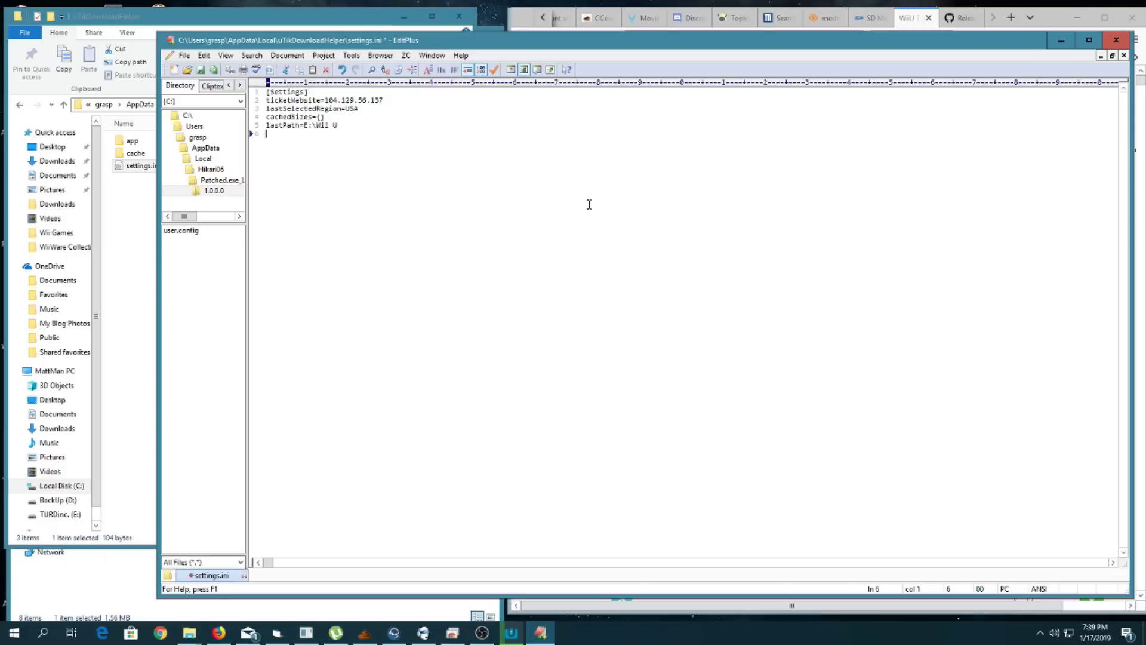
{"action": "left_click", "coordinate": [1118, 42]}
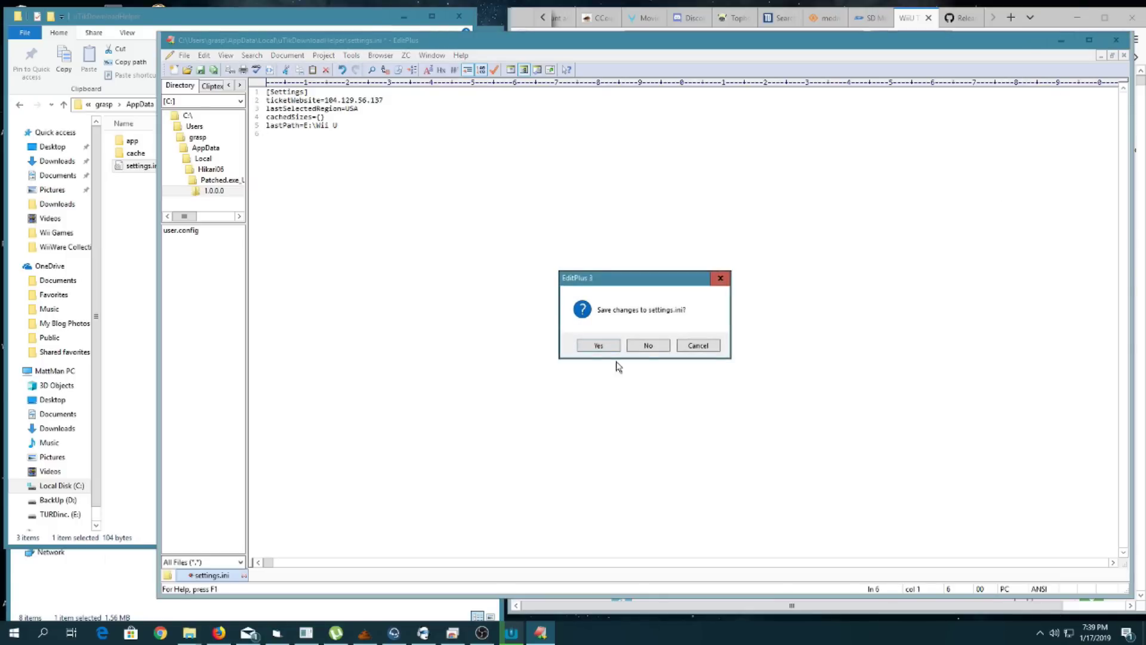
{"action": "left_click", "coordinate": [599, 347]}
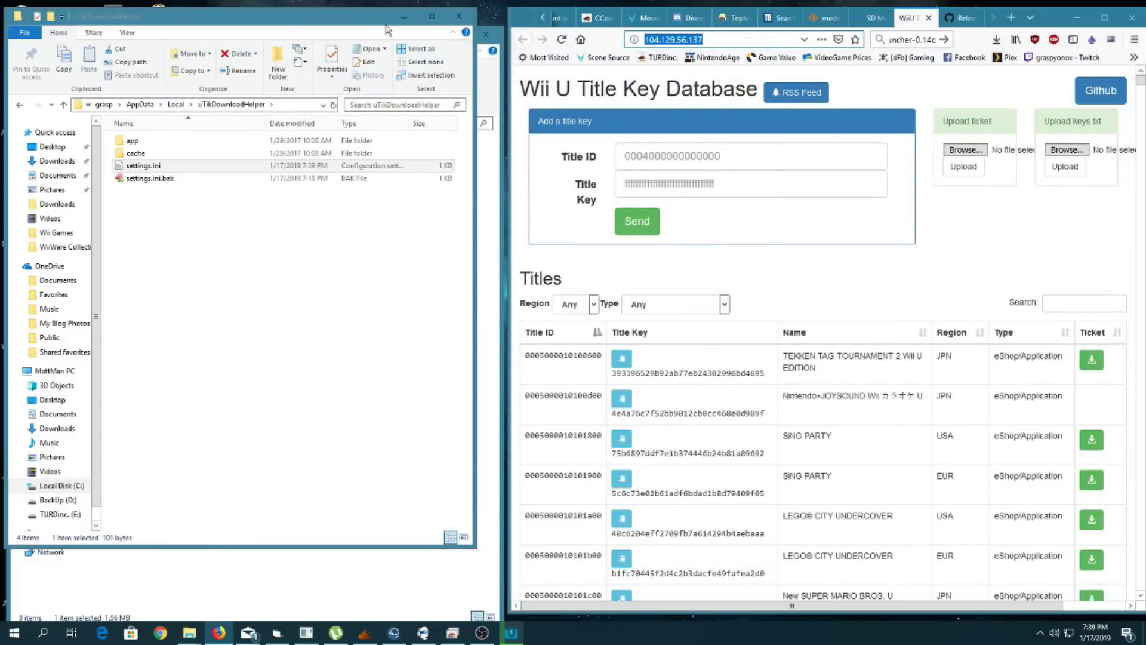
Step: Run uTikDownloadHelper.exe again from the Wii U folder, place its window over the browser and look through the USA title list
{"action": "left_click", "coordinate": [403, 20]}
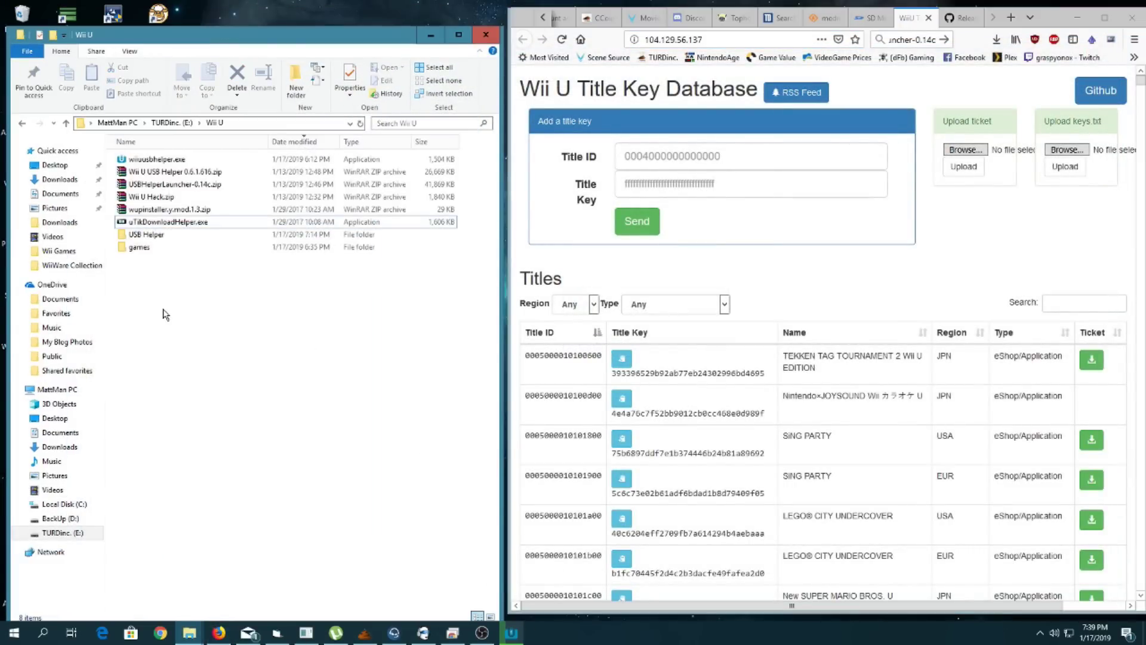
{"action": "double_click", "coordinate": [168, 224]}
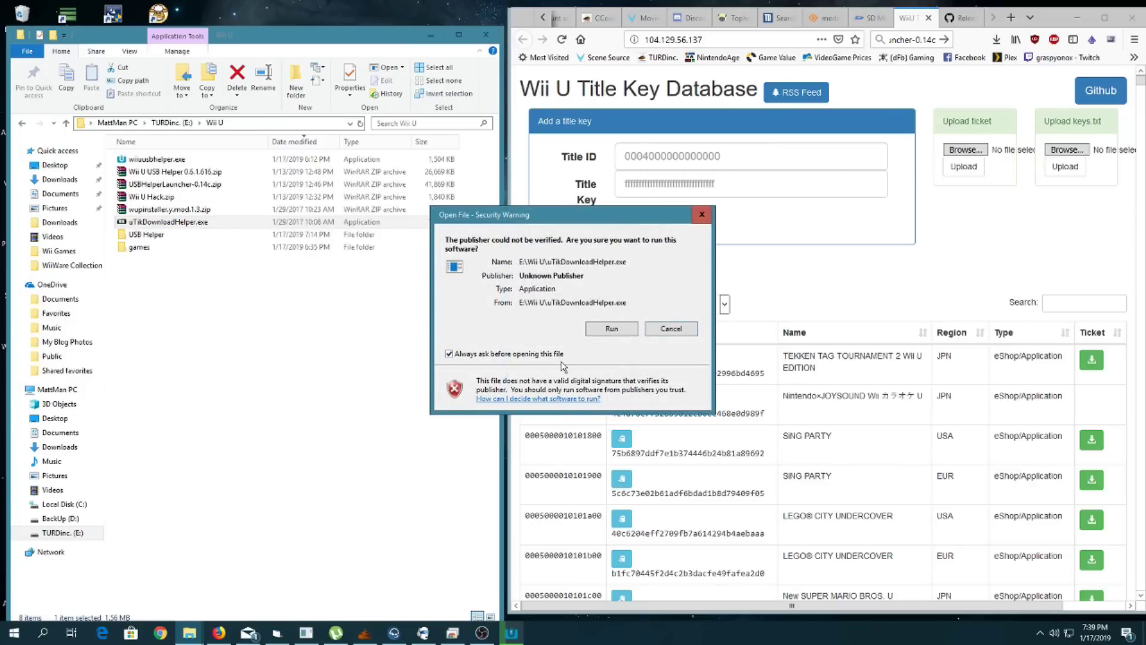
{"action": "left_click", "coordinate": [622, 333]}
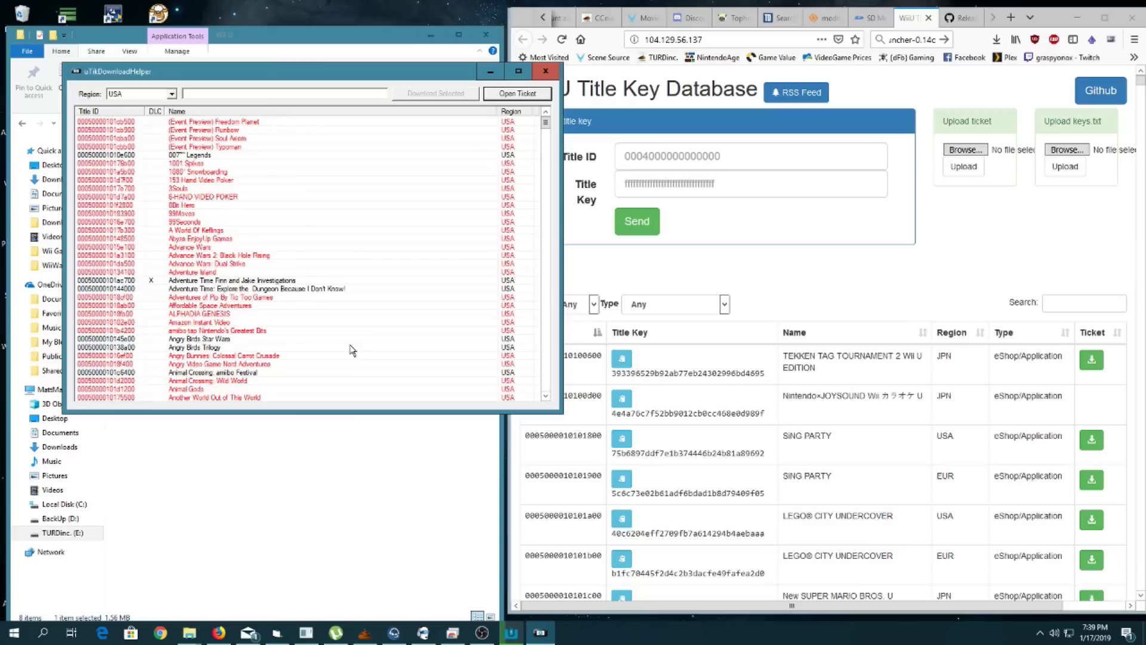
{"action": "left_click_drag", "start_coordinate": [317, 79], "coordinate": [826, 56]}
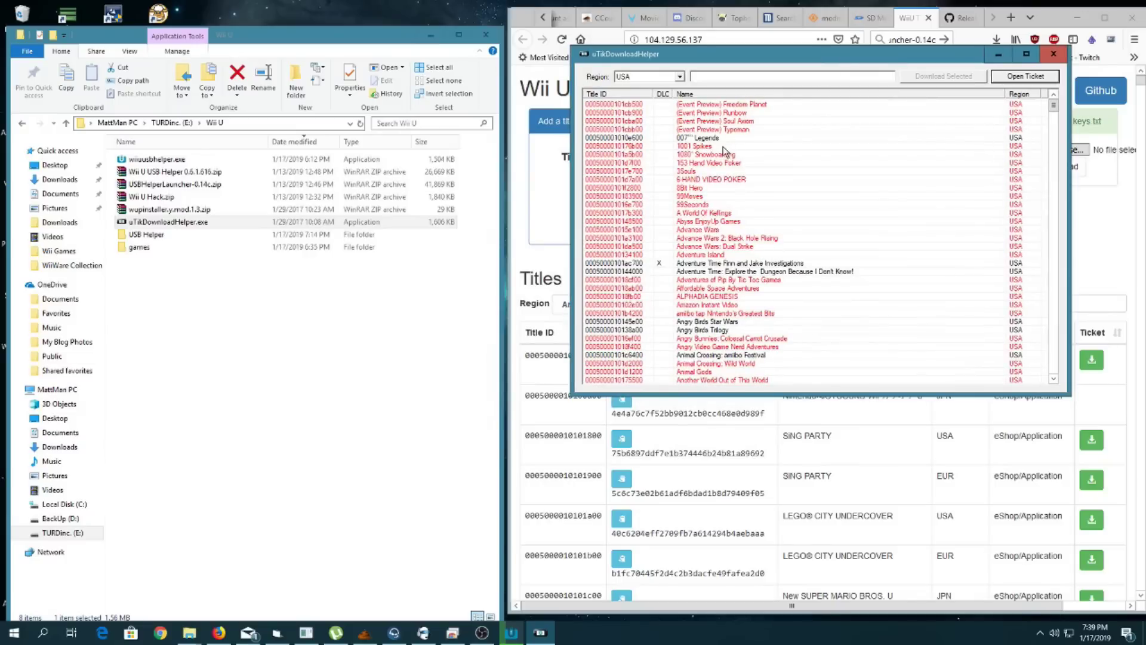
{"action": "left_click_drag", "start_coordinate": [1054, 108], "coordinate": [1050, 219]}
{"action": "left_click_drag", "start_coordinate": [1052, 246], "coordinate": [1054, 103]}
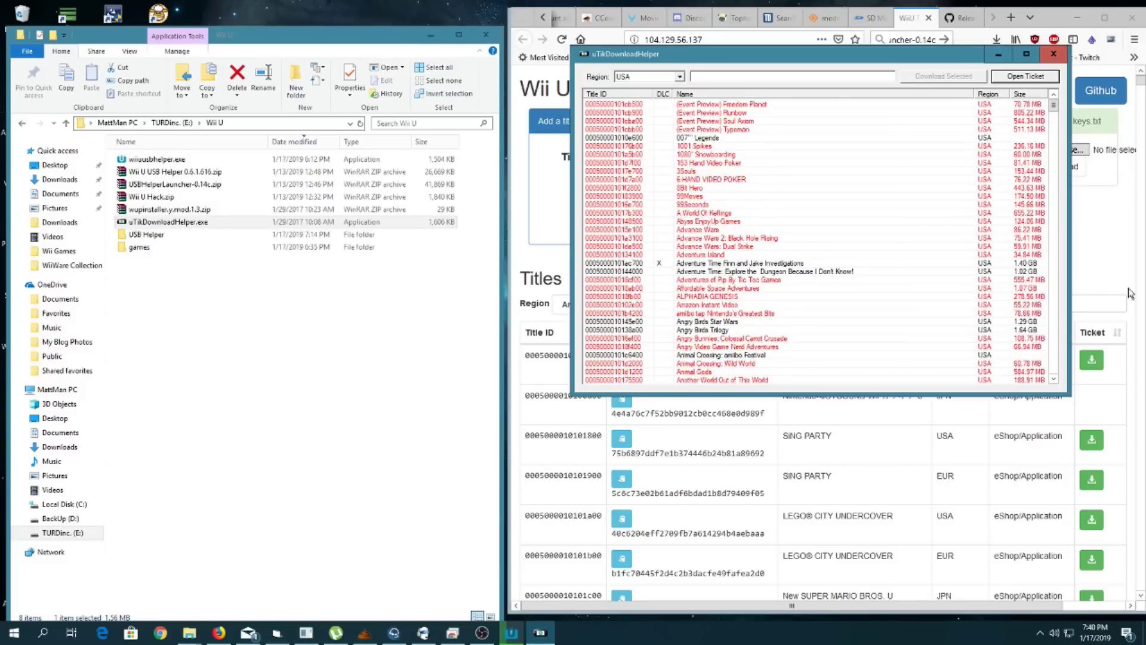
Step: Switch back to the Wii U USB Helper window to check on the Wind Waker HD download
{"action": "left_click", "coordinate": [513, 637]}
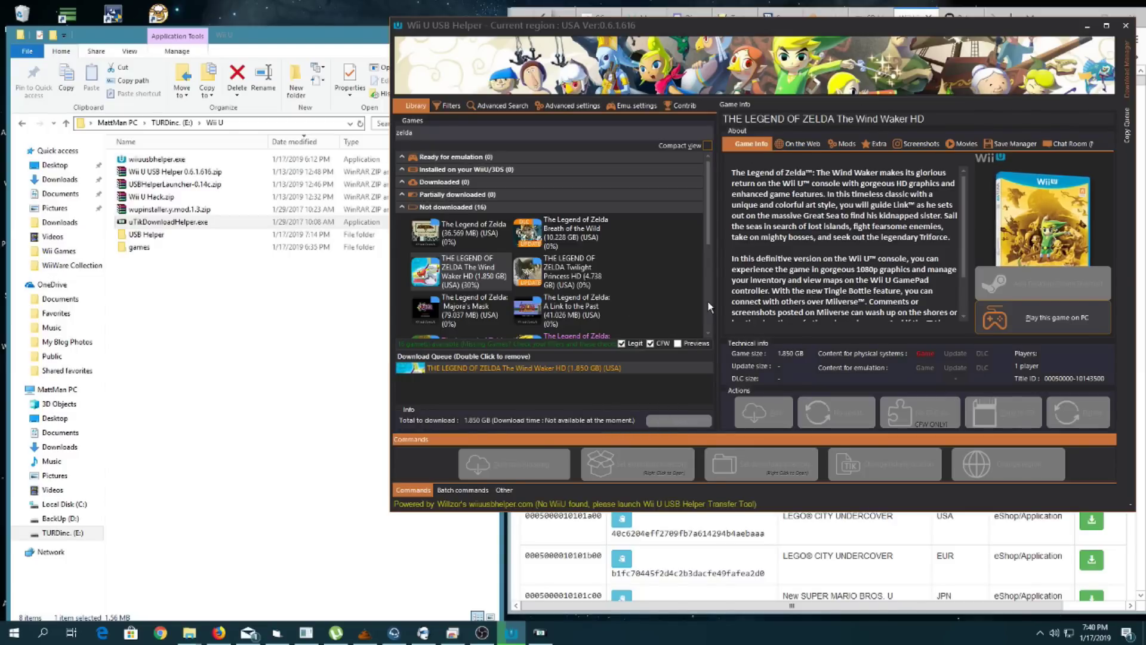
Step: Minimize Wii U USB Helper and browse uTikDownloadHelper's USA titles from the Mega Man games through the Pokémon games, returning to the start of the list
{"action": "left_click", "coordinate": [1087, 28]}
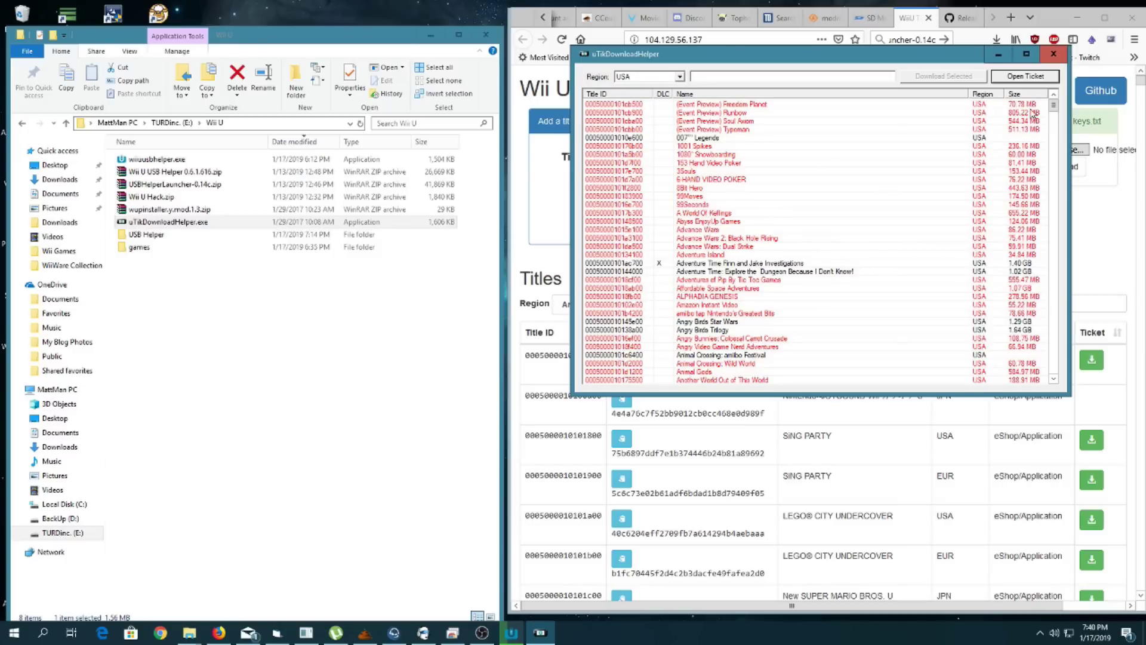
{"action": "left_click_drag", "start_coordinate": [1055, 107], "coordinate": [1051, 243]}
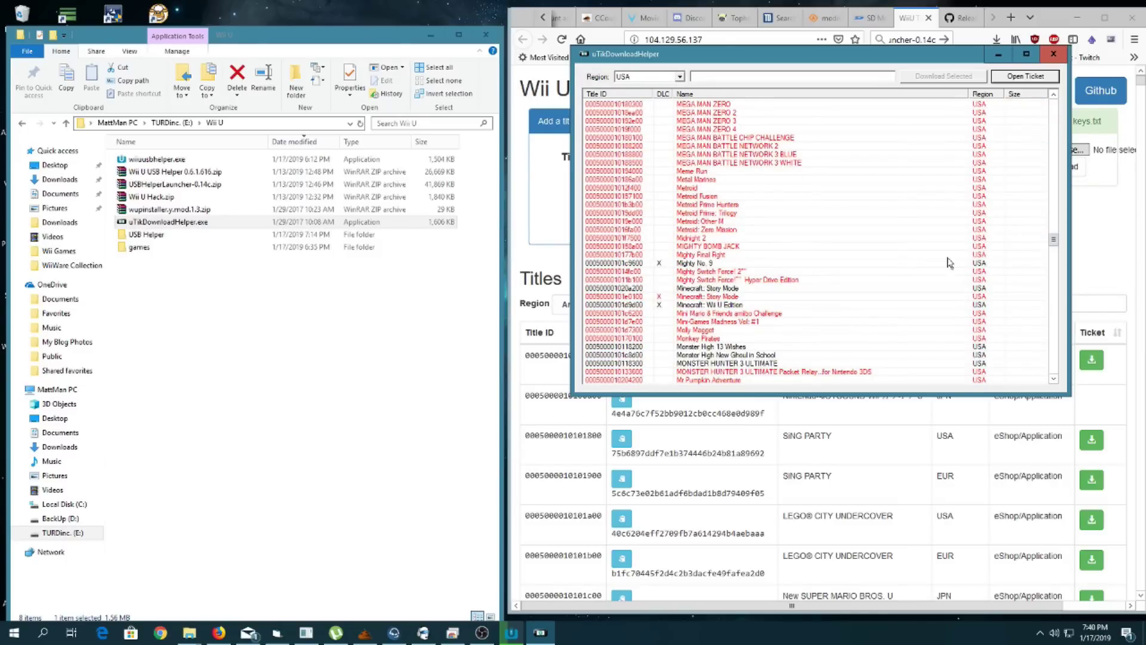
{"action": "scroll", "coordinate": [871, 269], "scroll_direction": "down", "scroll_amount": 8}
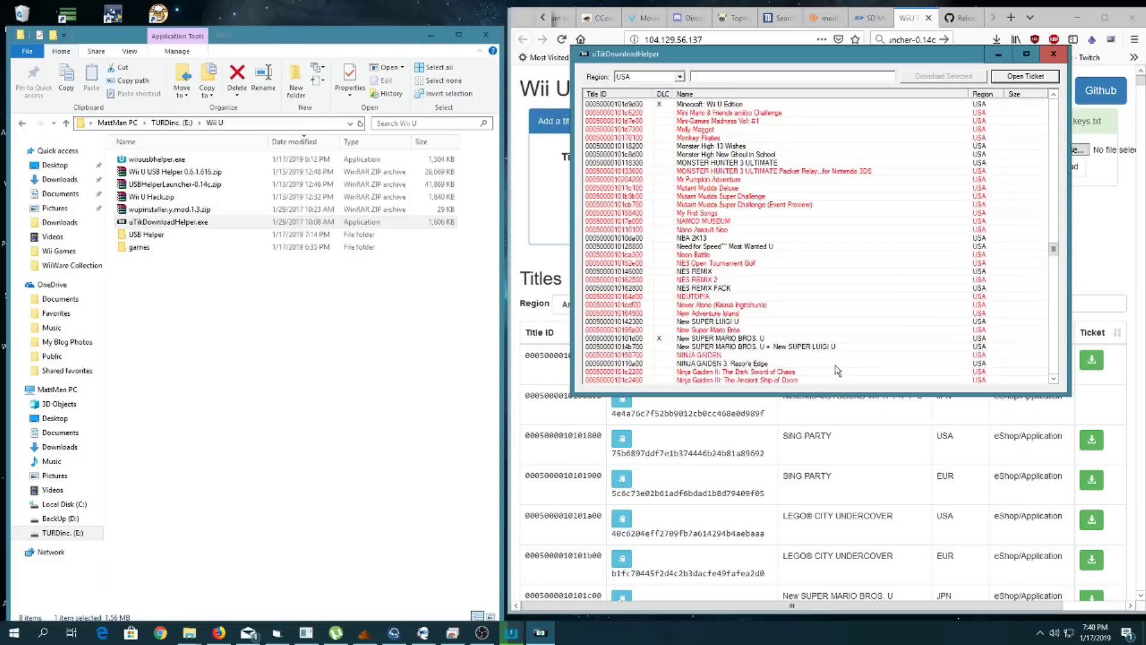
{"action": "scroll", "coordinate": [818, 325], "scroll_direction": "down", "scroll_amount": 5}
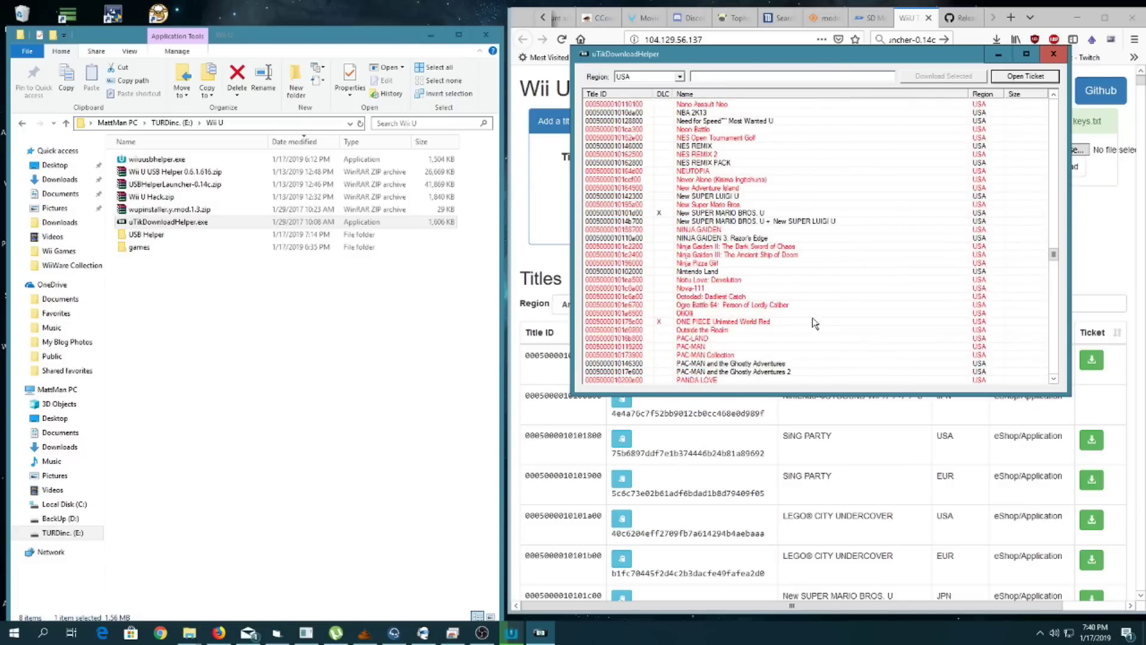
{"action": "scroll", "coordinate": [815, 323], "scroll_direction": "down", "scroll_amount": 6}
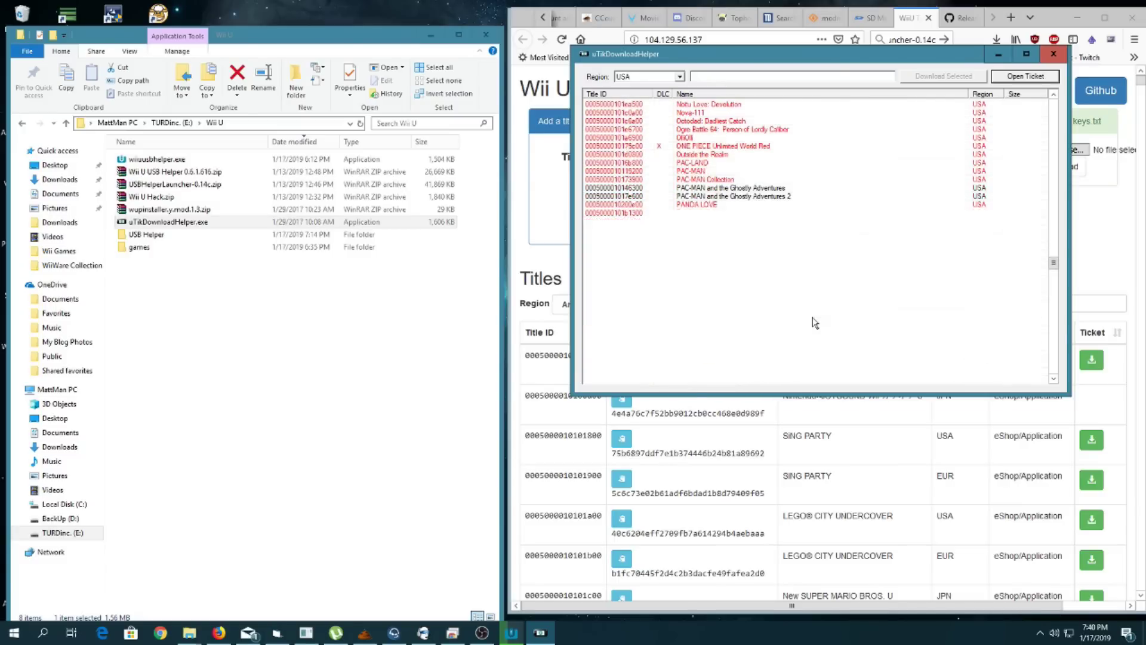
{"action": "scroll", "coordinate": [815, 323], "scroll_direction": "down", "scroll_amount": 7}
{"action": "scroll", "coordinate": [815, 323], "scroll_direction": "down", "scroll_amount": 8}
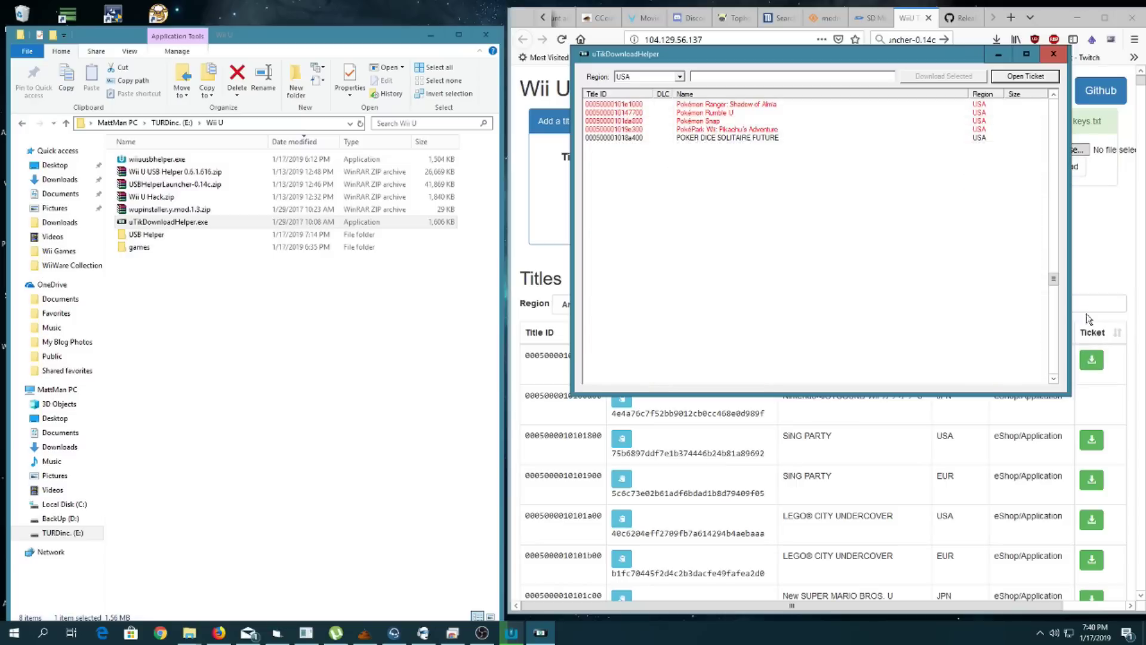
{"action": "left_click_drag", "start_coordinate": [1053, 279], "coordinate": [1063, 106]}
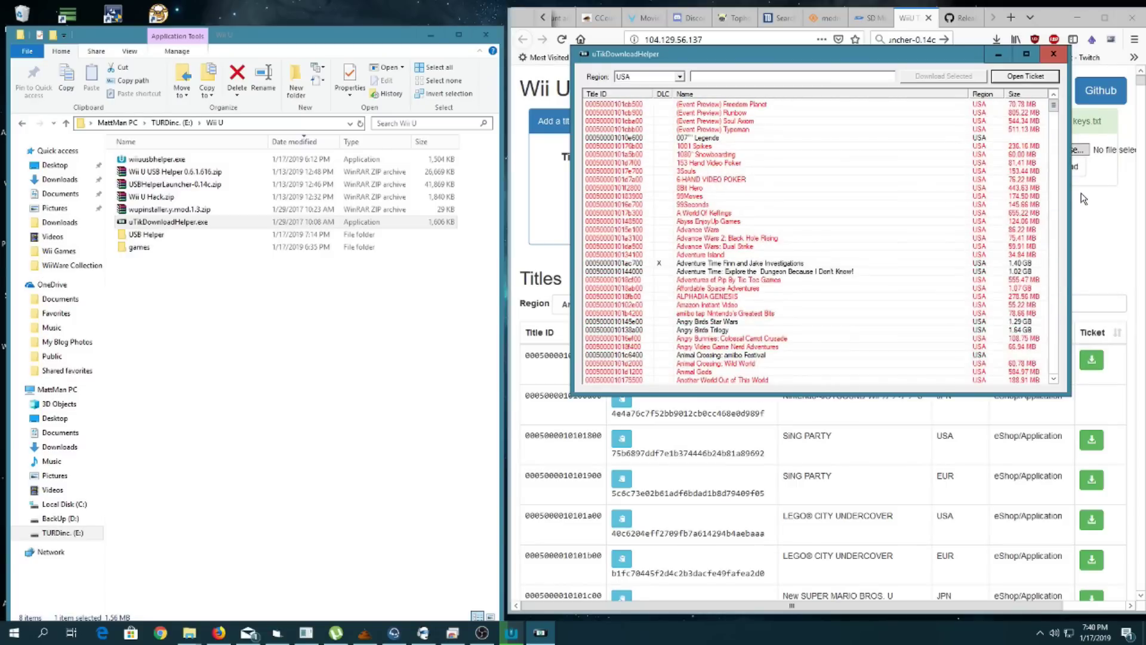